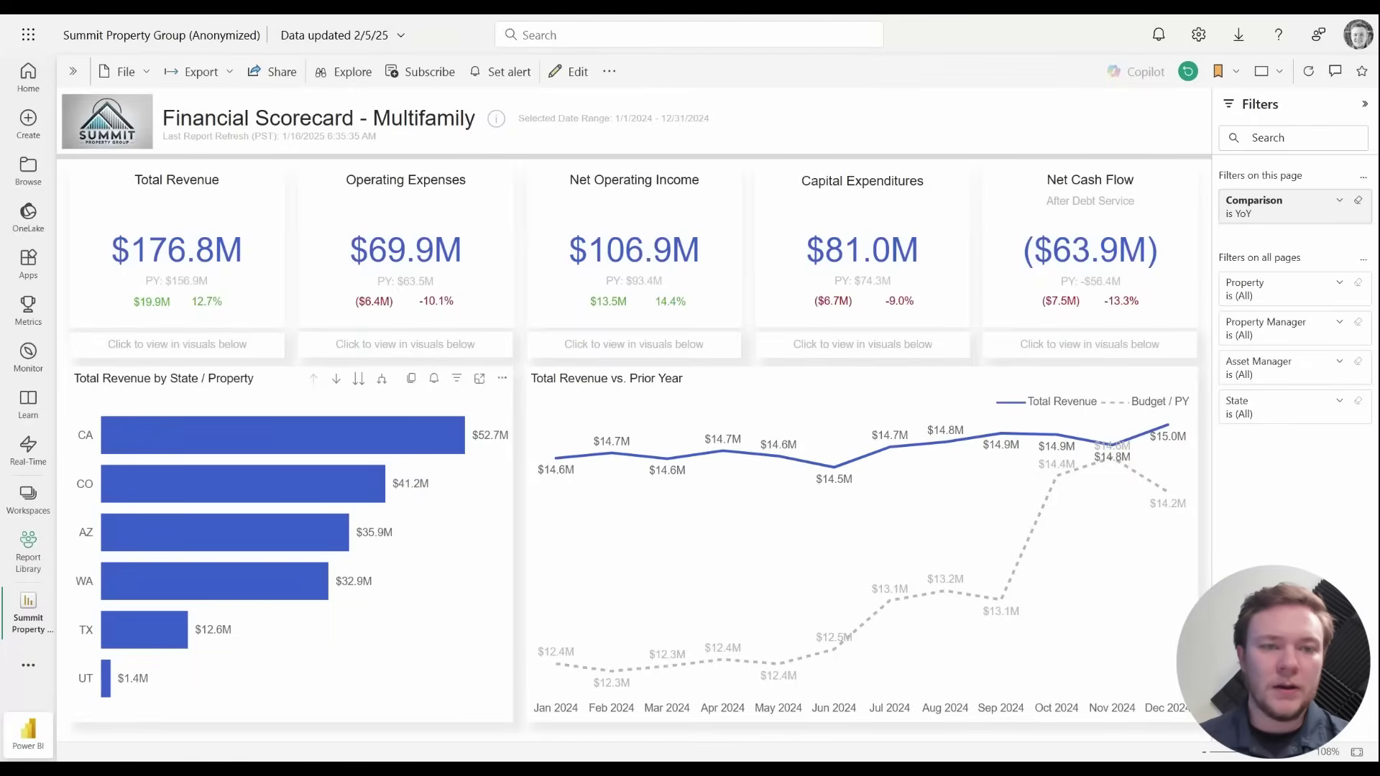
Locate the 'Click to view in visuals below' button under the Operating Expenses card.
{"action": "mouse_move", "coordinate": [559, 560]}
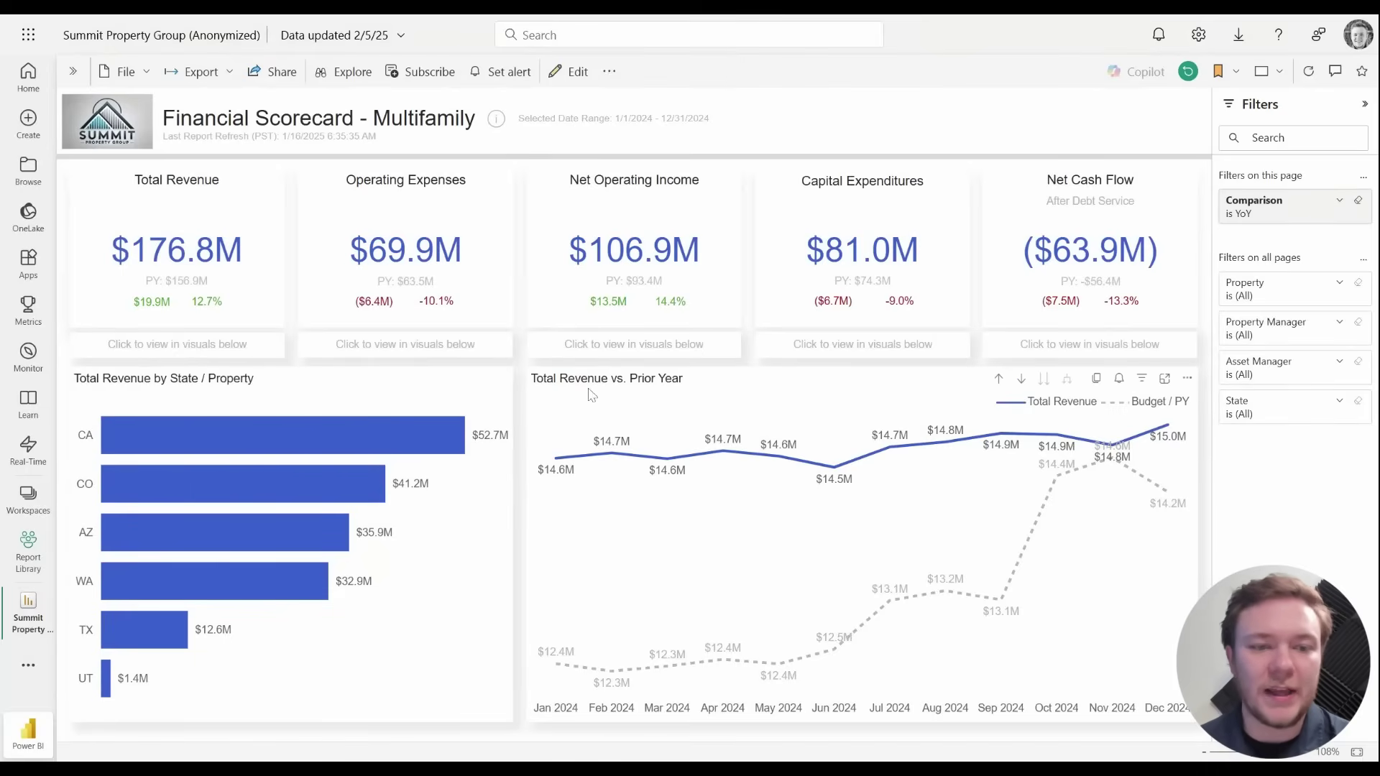
Cycle the lower charts through Operating Expenses, Net Operating Income and Capital Expenditures, ending on Net Cash Flow.
{"action": "left_click", "coordinate": [486, 355]}
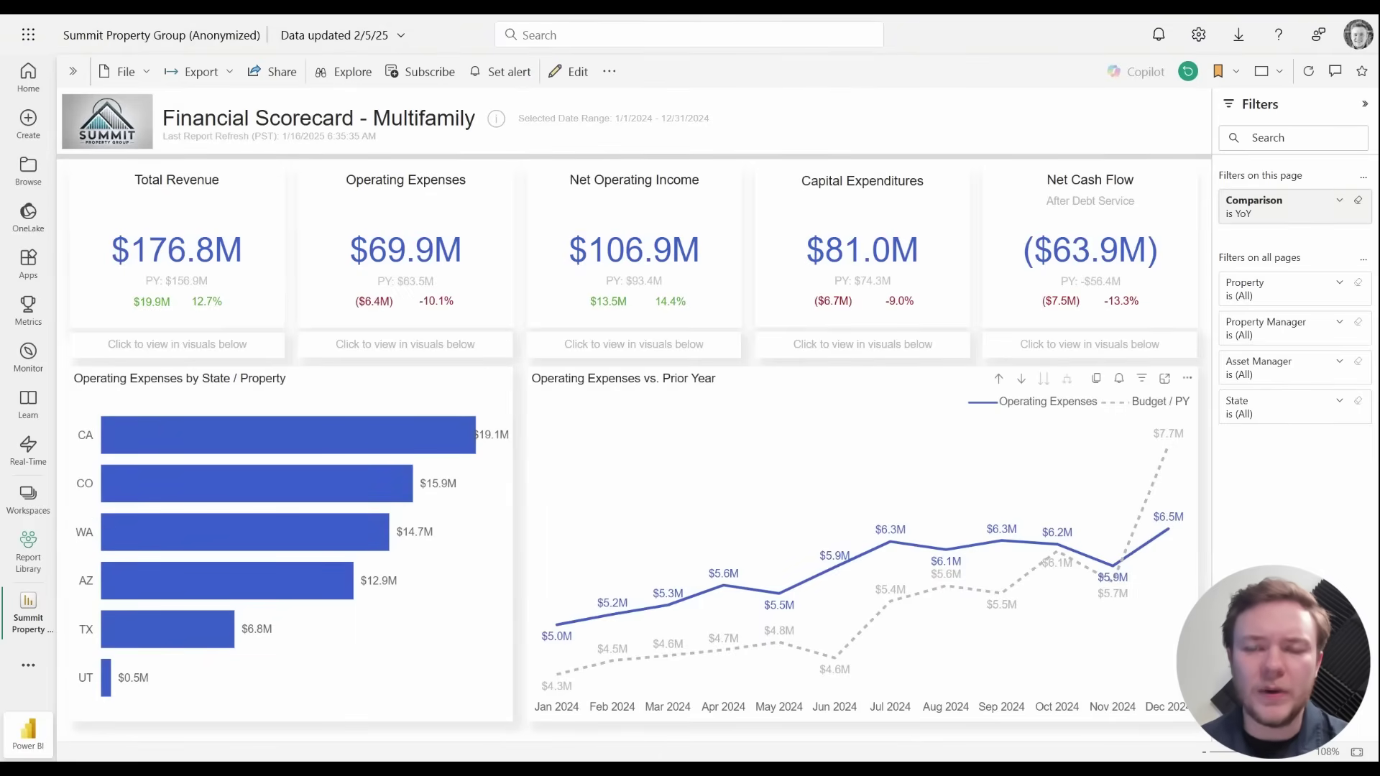
{"action": "left_click", "coordinate": [667, 345]}
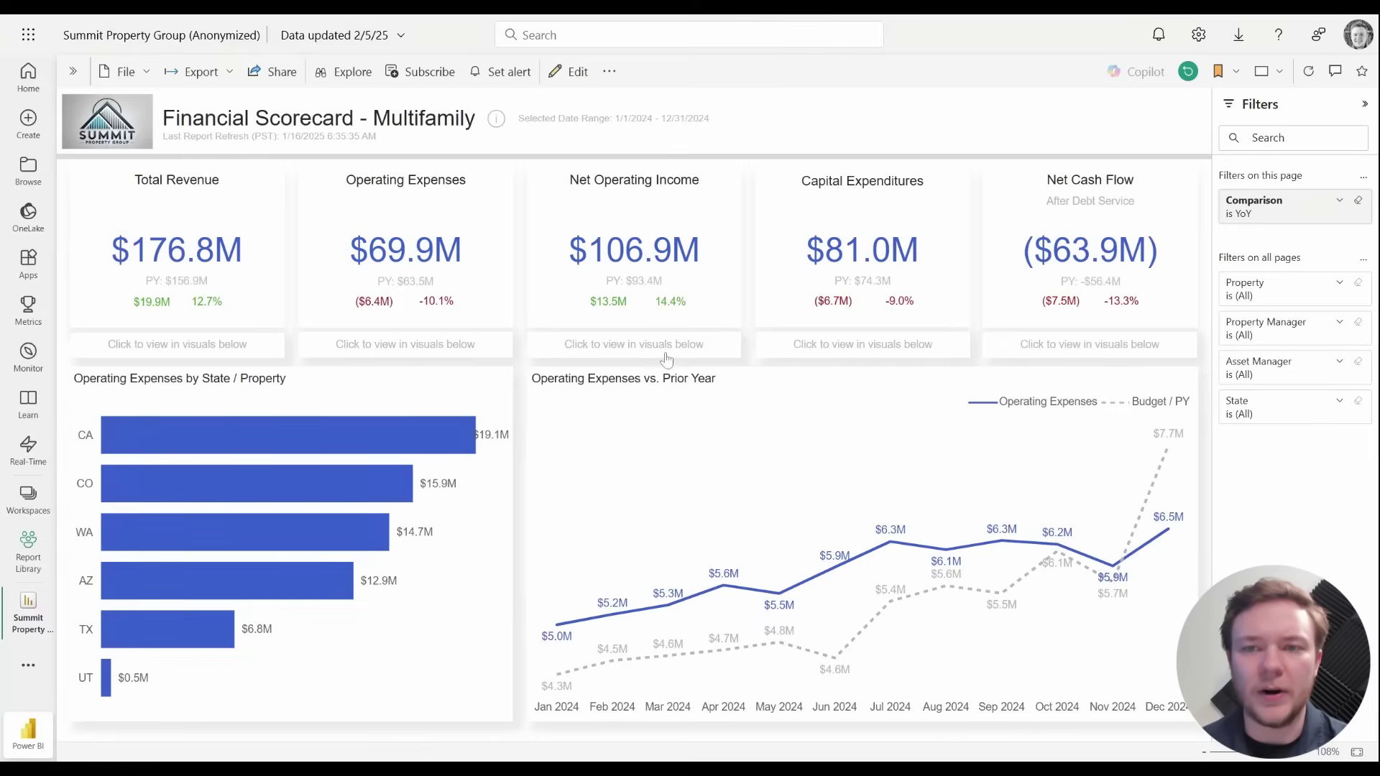
{"action": "left_click", "coordinate": [839, 360]}
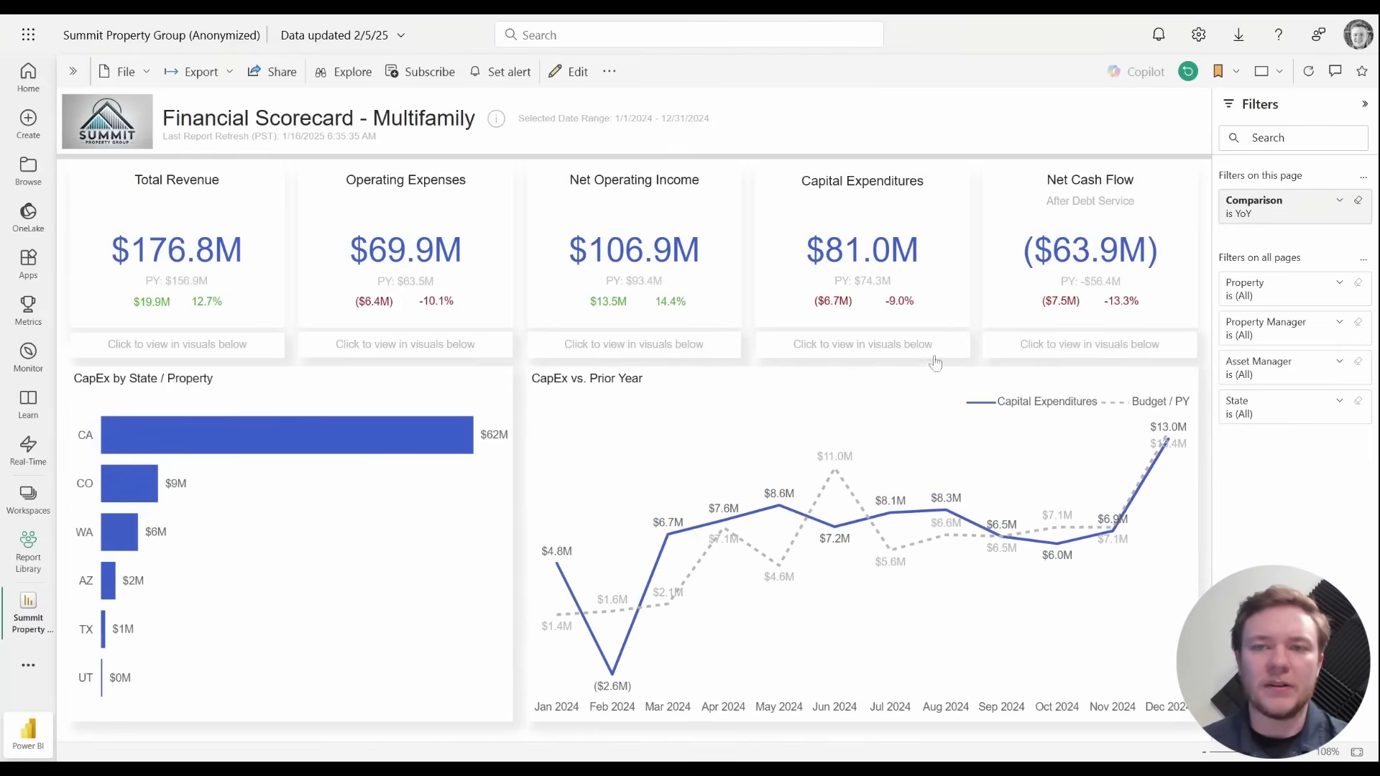
{"action": "left_click", "coordinate": [1037, 357]}
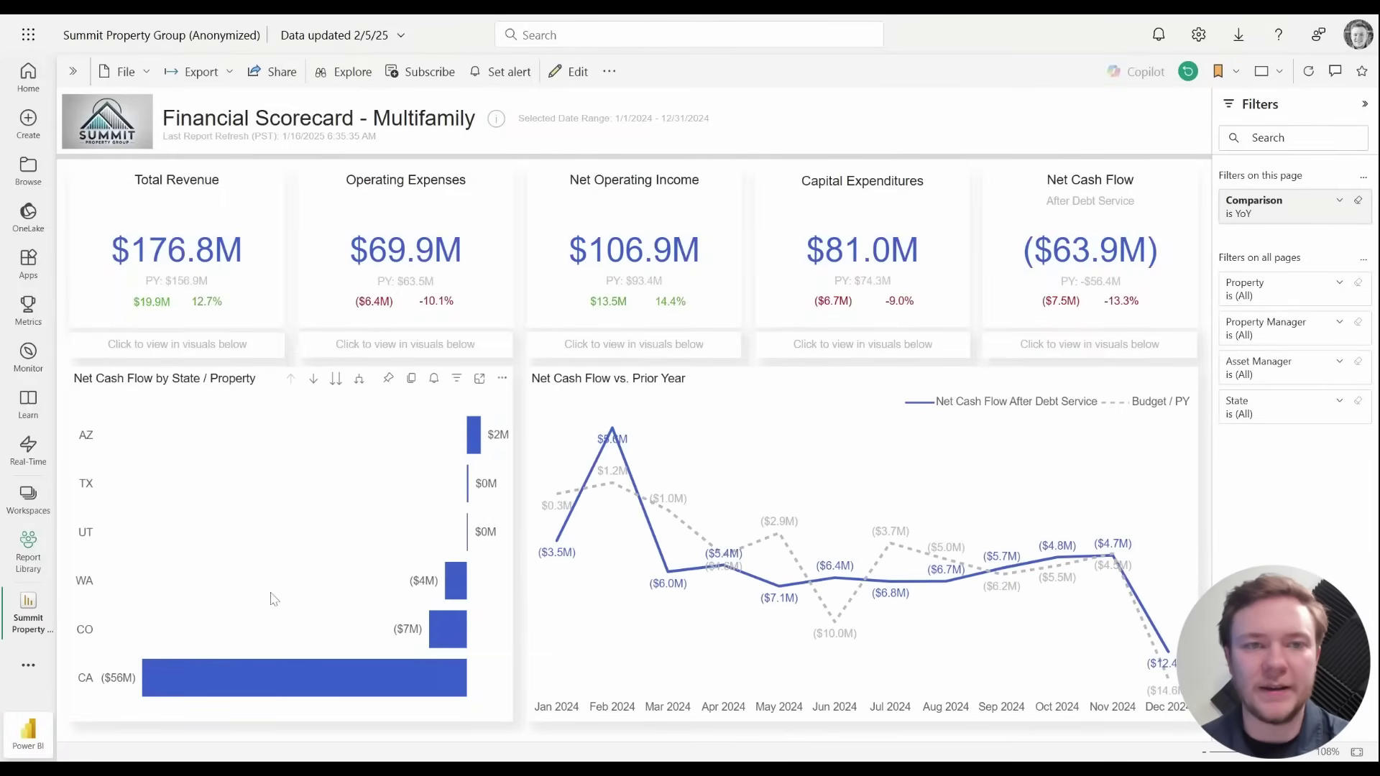
{"action": "mouse_move", "coordinate": [750, 467]}
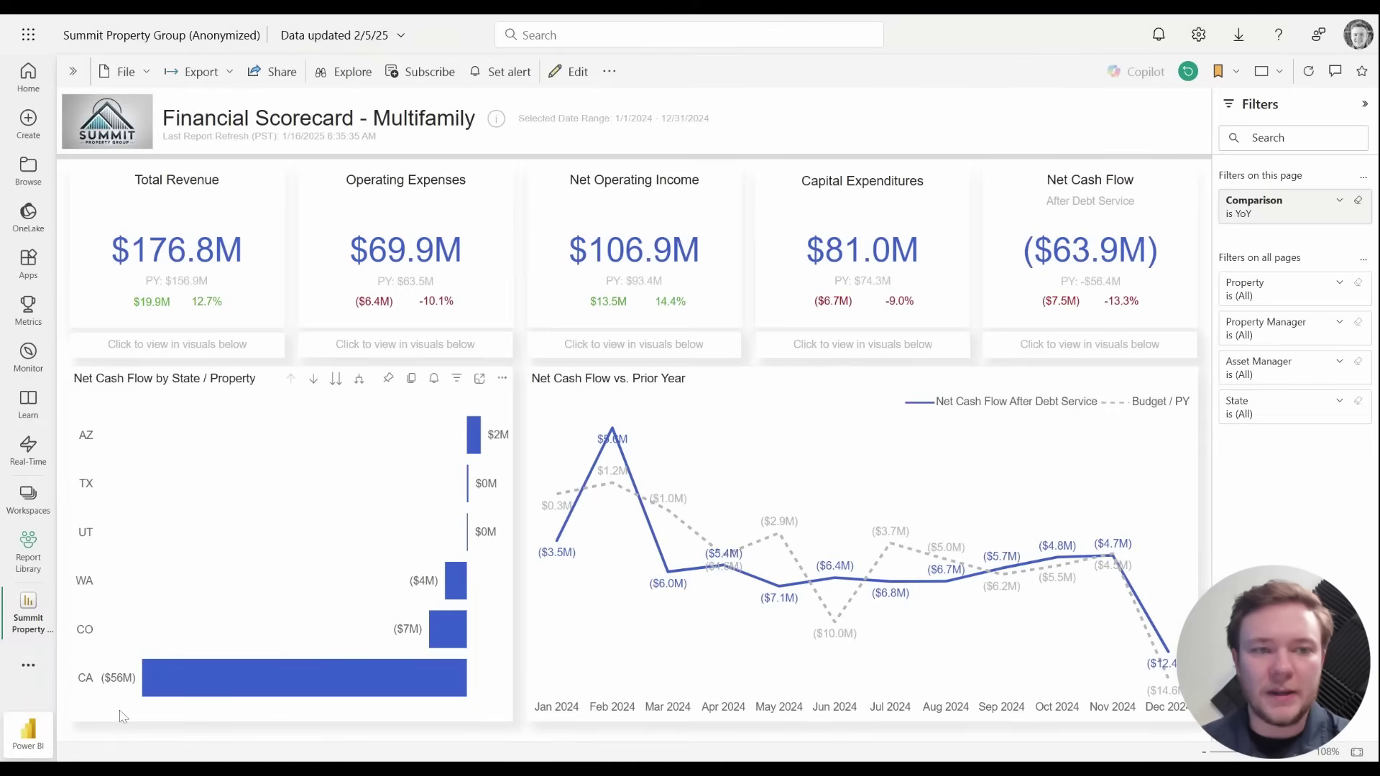
Cross-filter the scorecard to the CA bar, then switch the cross-filter to CO.
{"action": "left_click", "coordinate": [85, 683]}
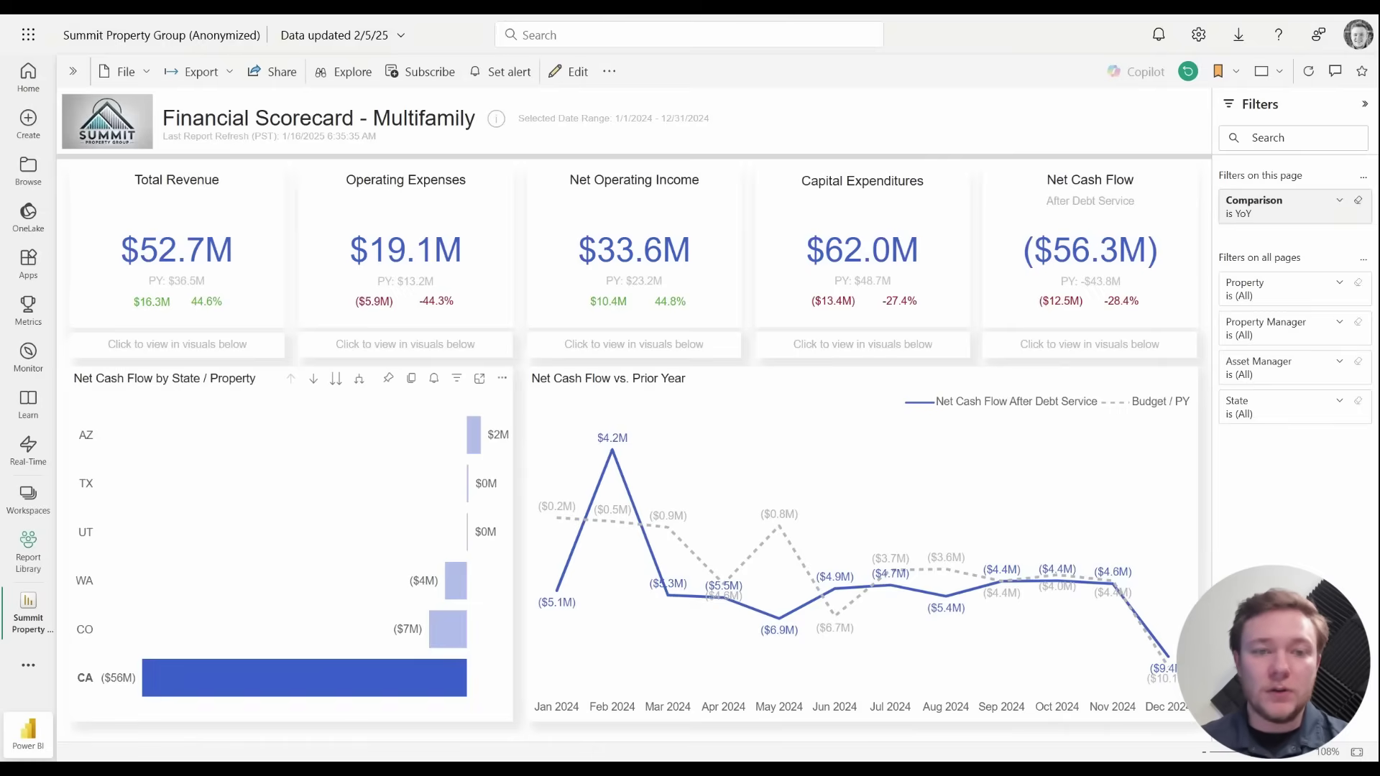
{"action": "left_click", "coordinate": [84, 633]}
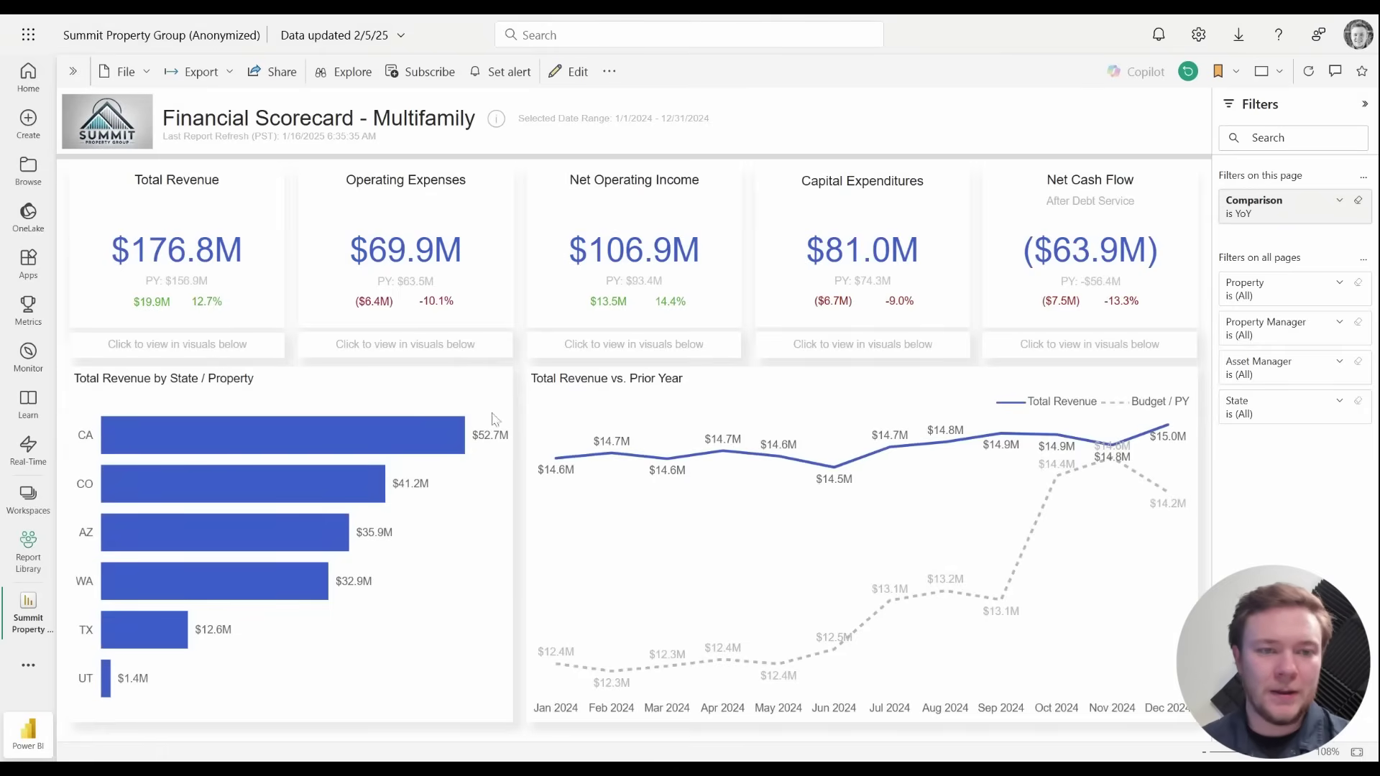
Enable drill-down on the revenue-by-state chart and drill into Colorado's individual properties.
{"action": "left_click", "coordinate": [87, 487]}
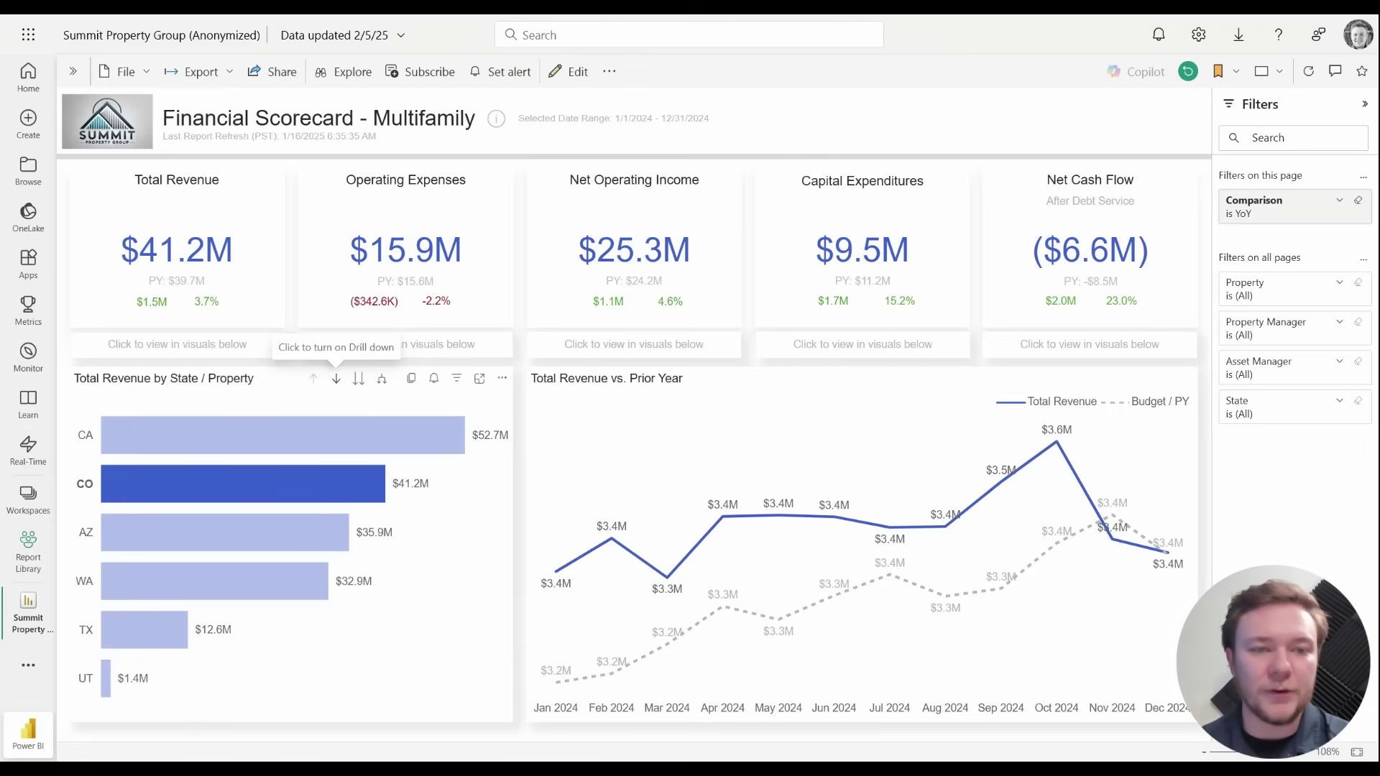
{"action": "left_click", "coordinate": [337, 380]}
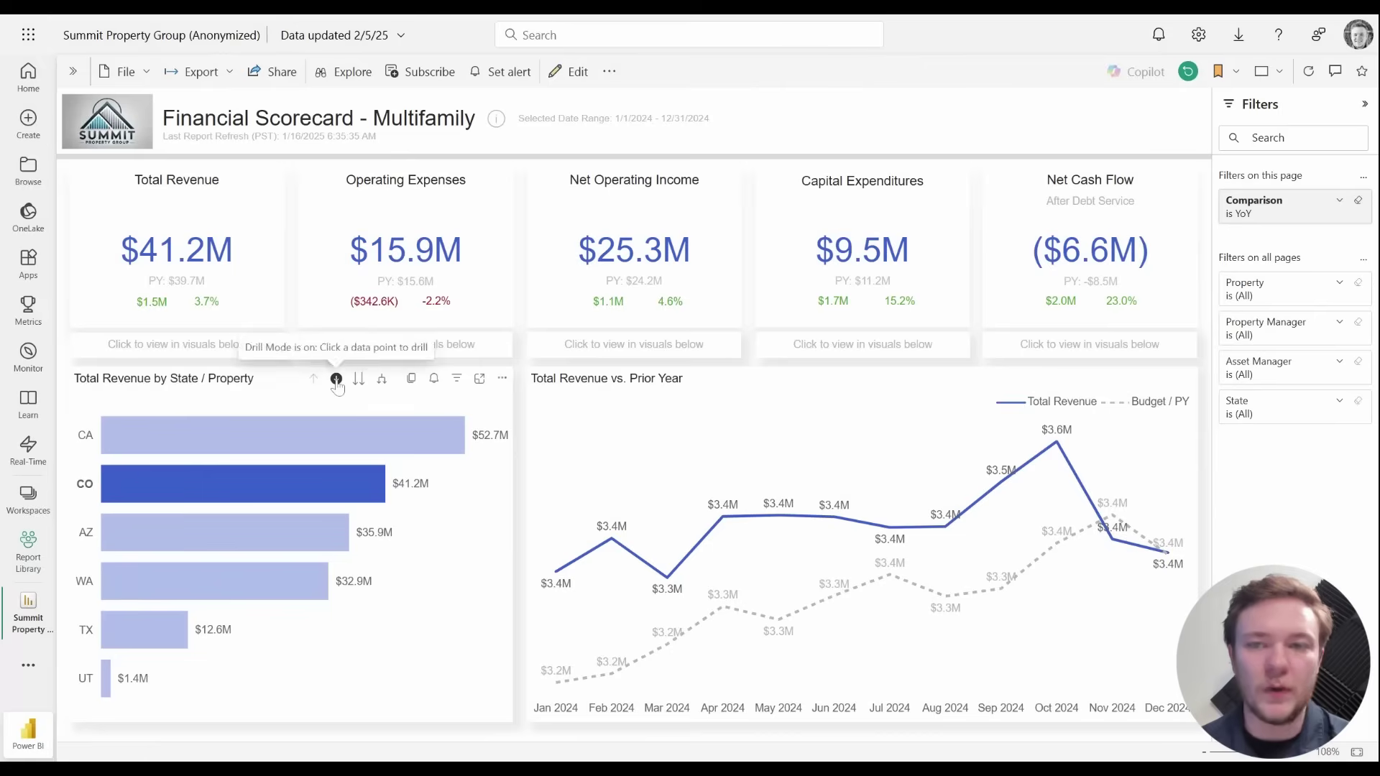
{"action": "left_click", "coordinate": [92, 491]}
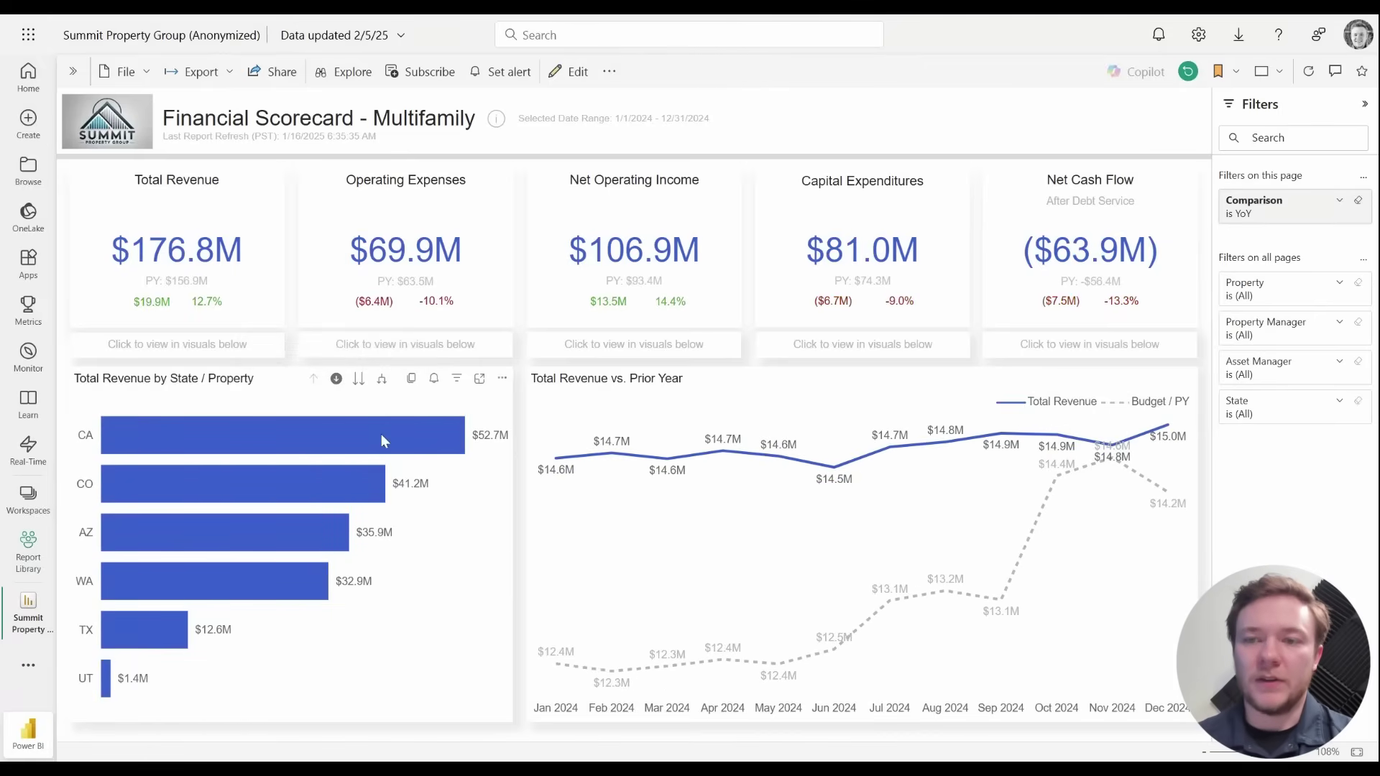
{"action": "left_click", "coordinate": [237, 486]}
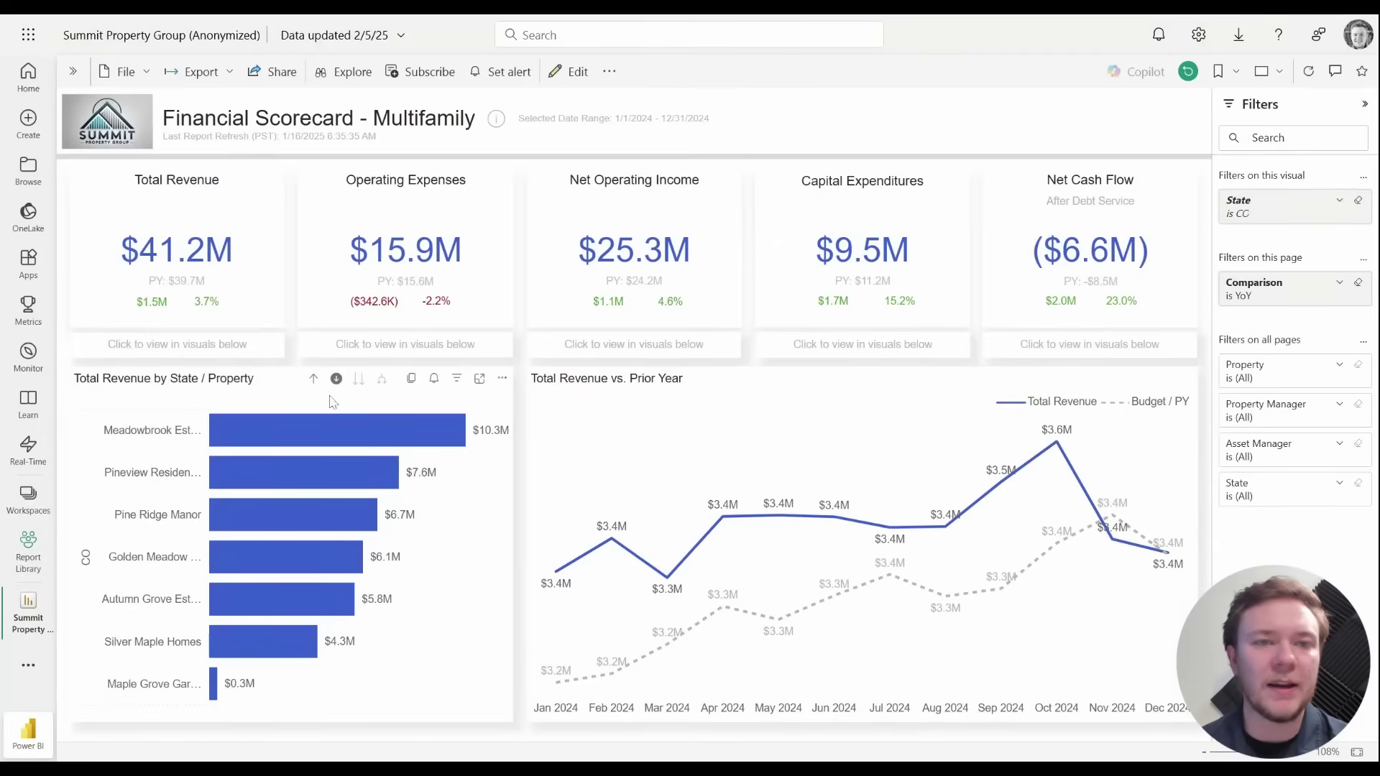
Turn drill-down off and cross-filter to Pineview Residences ($7.6M), briefly expanding the Property filter.
{"action": "left_click", "coordinate": [336, 378]}
{"action": "left_click", "coordinate": [267, 479]}
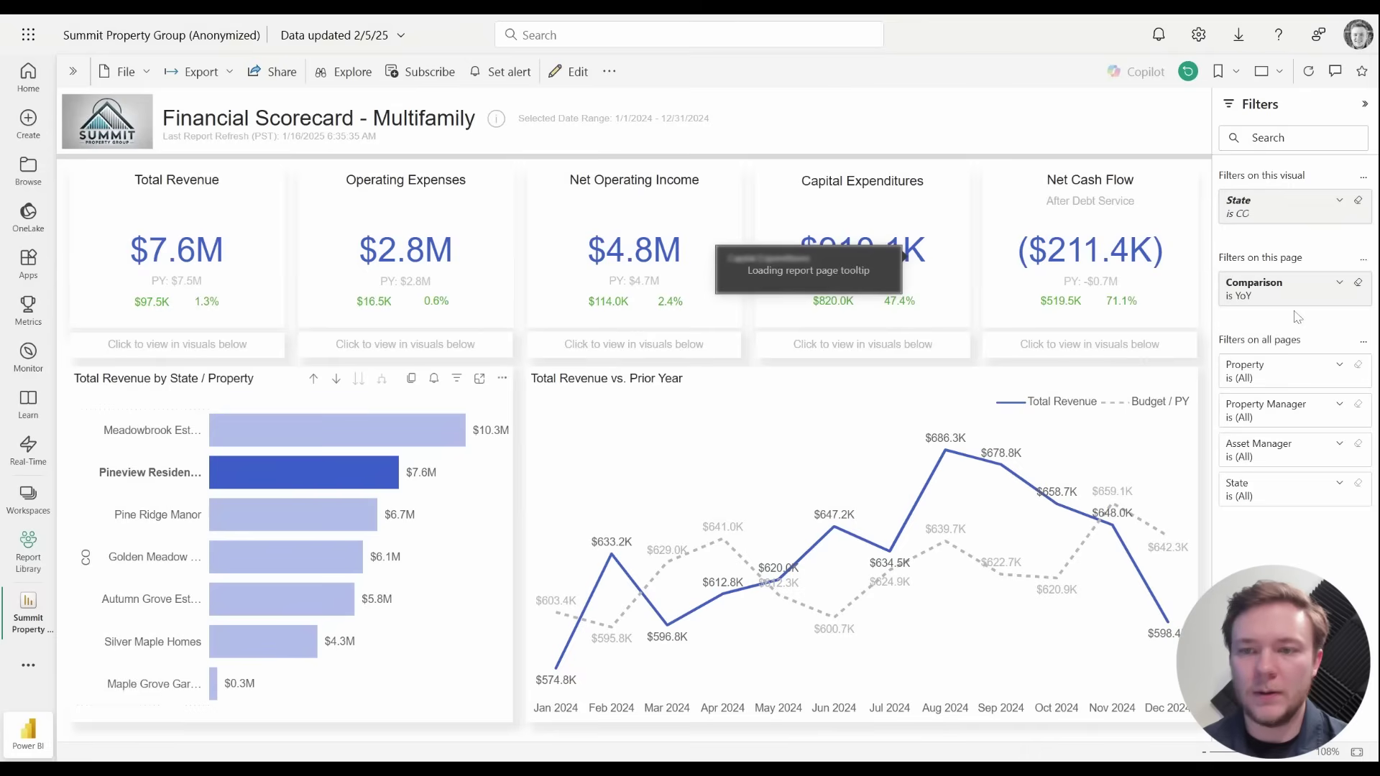
{"action": "left_click", "coordinate": [1339, 367]}
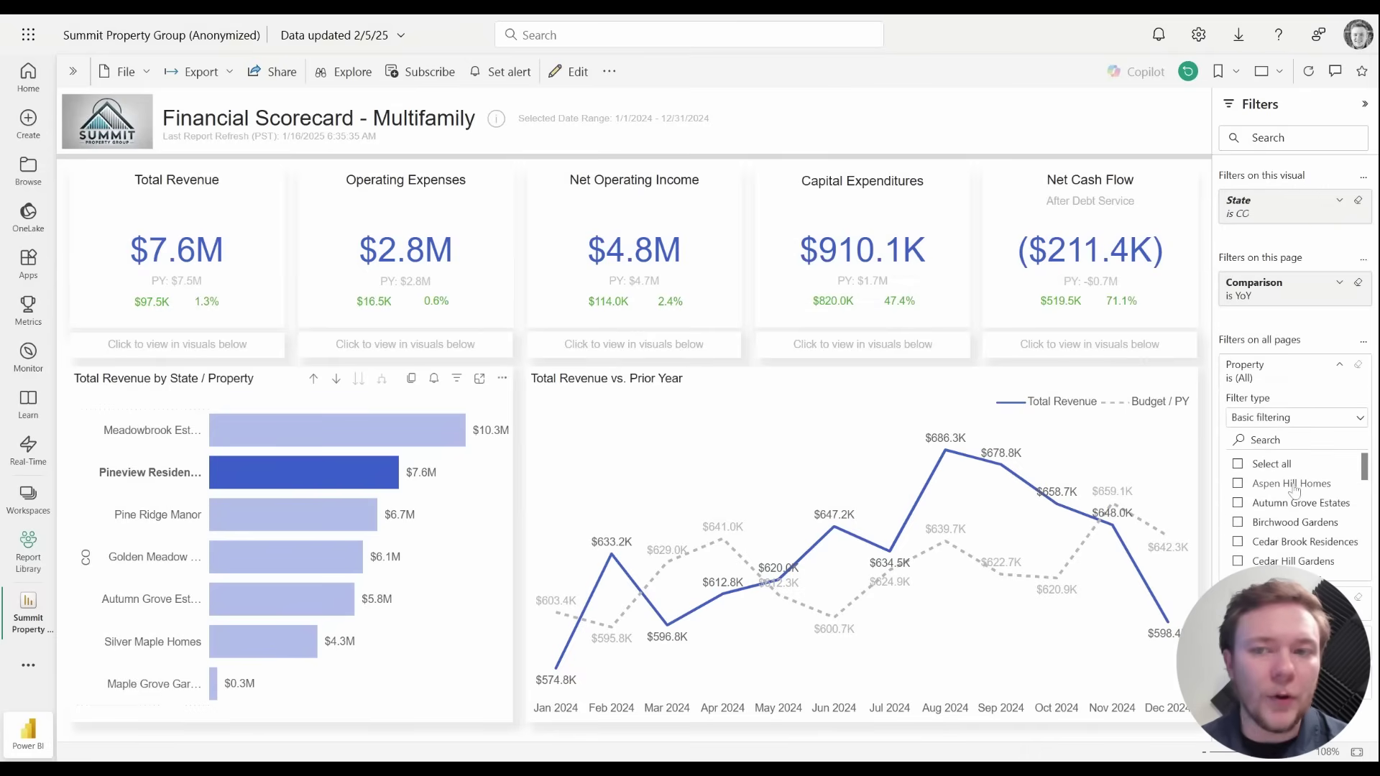
{"action": "left_click", "coordinate": [1340, 367]}
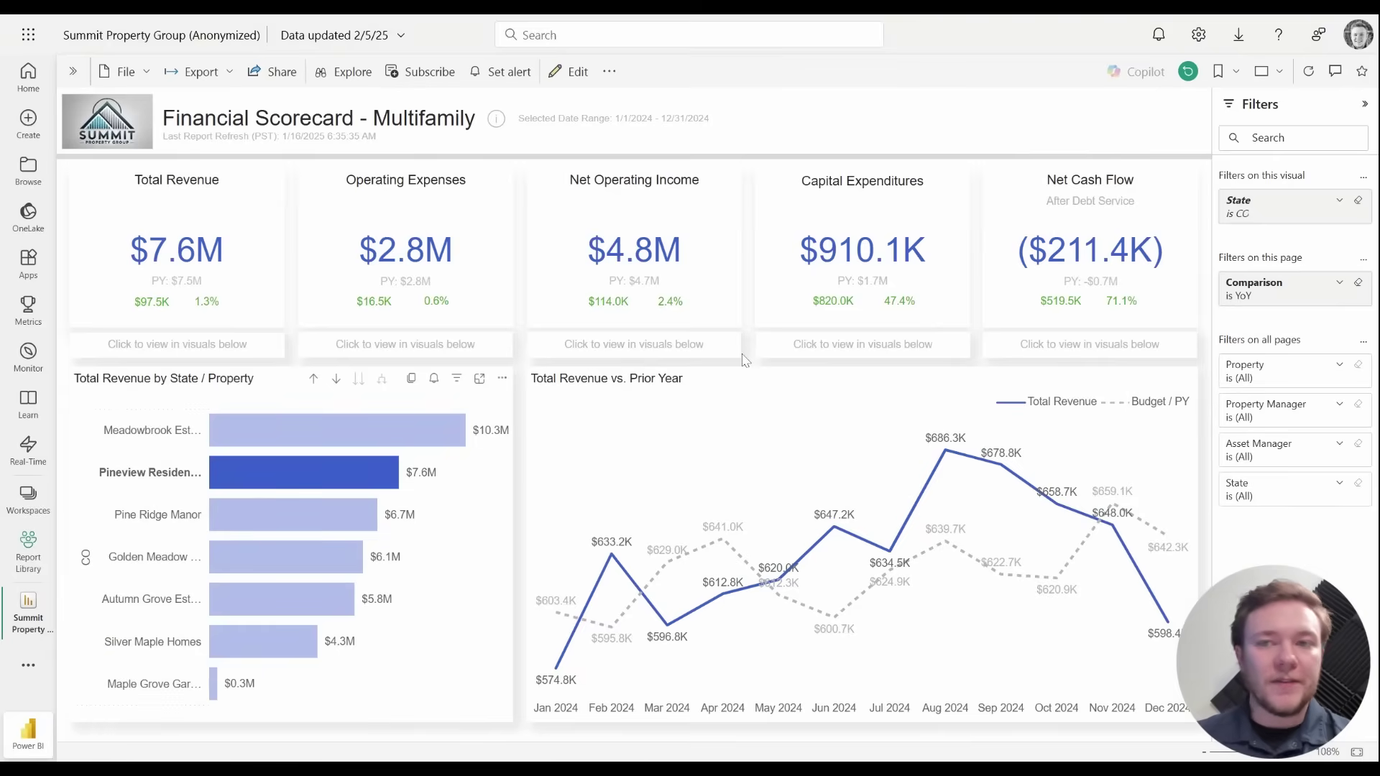
Reset all filters to default, then apply and remove a Birchwood Gardens Property filter.
{"action": "left_click", "coordinate": [1187, 72]}
{"action": "left_click", "coordinate": [741, 431]}
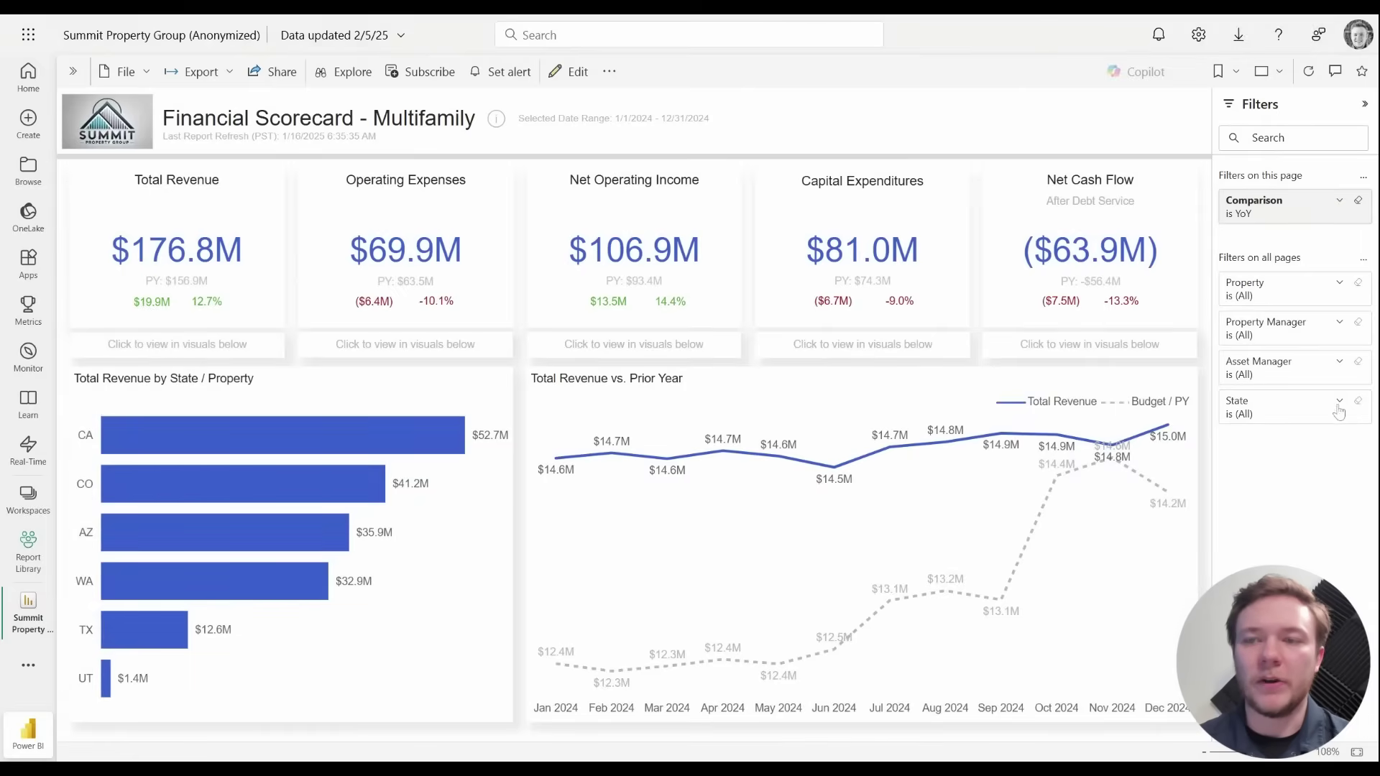
{"action": "left_click", "coordinate": [1341, 287]}
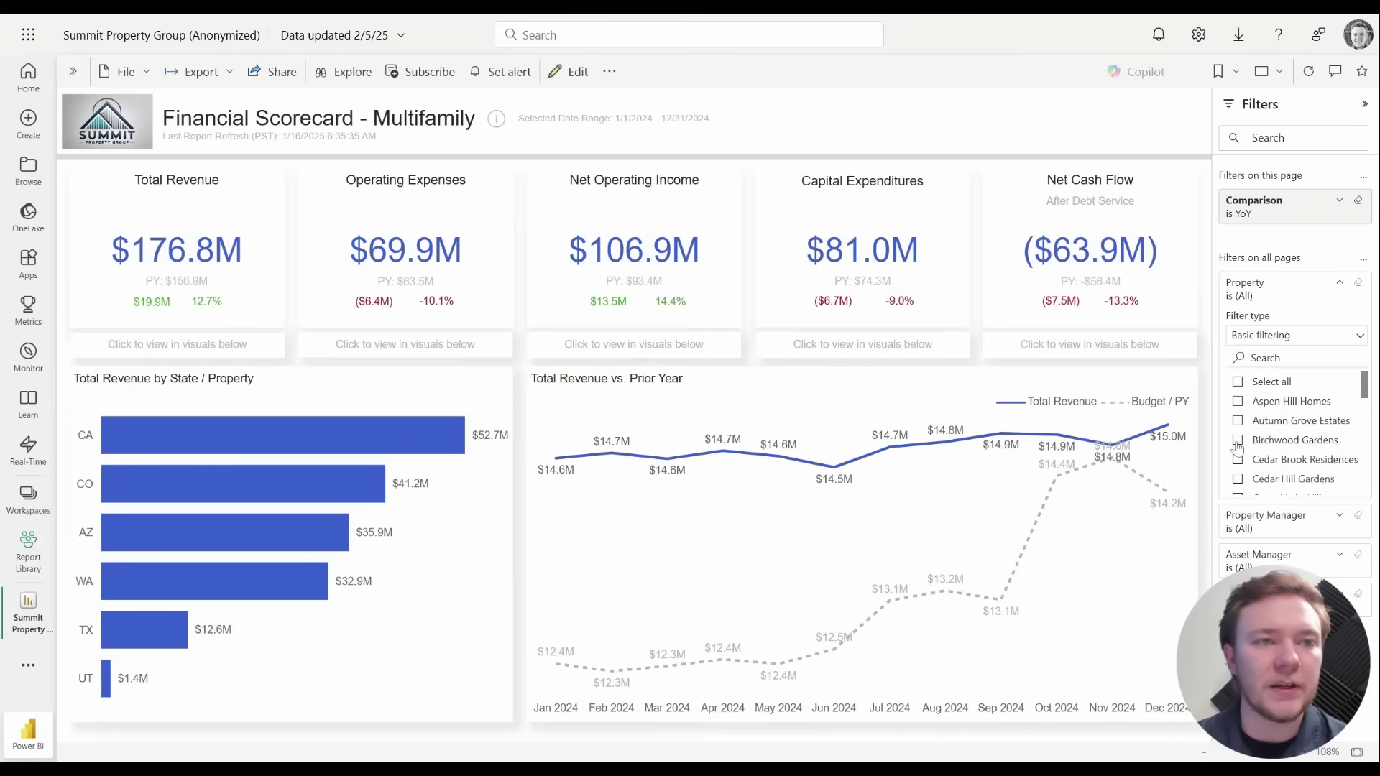
{"action": "left_click", "coordinate": [1238, 442]}
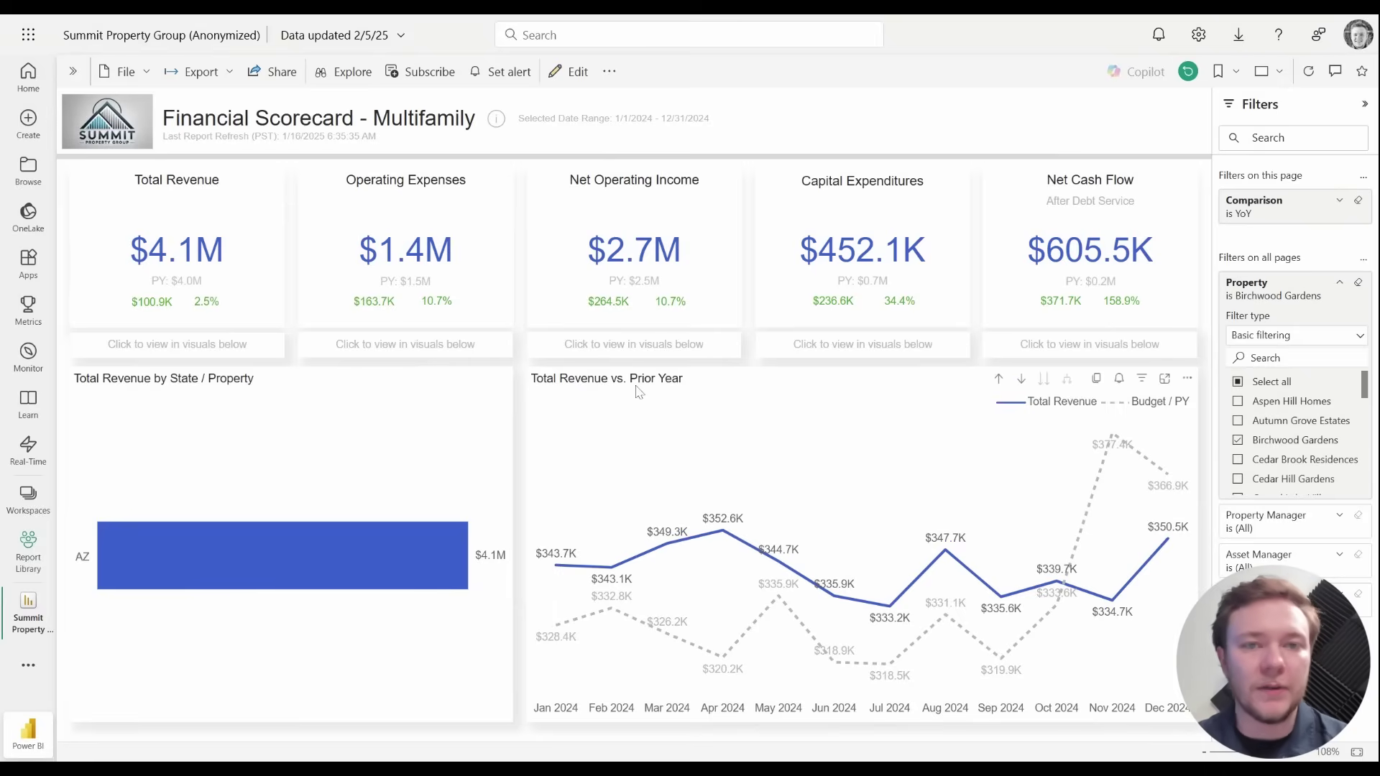
{"action": "left_click", "coordinate": [1238, 440]}
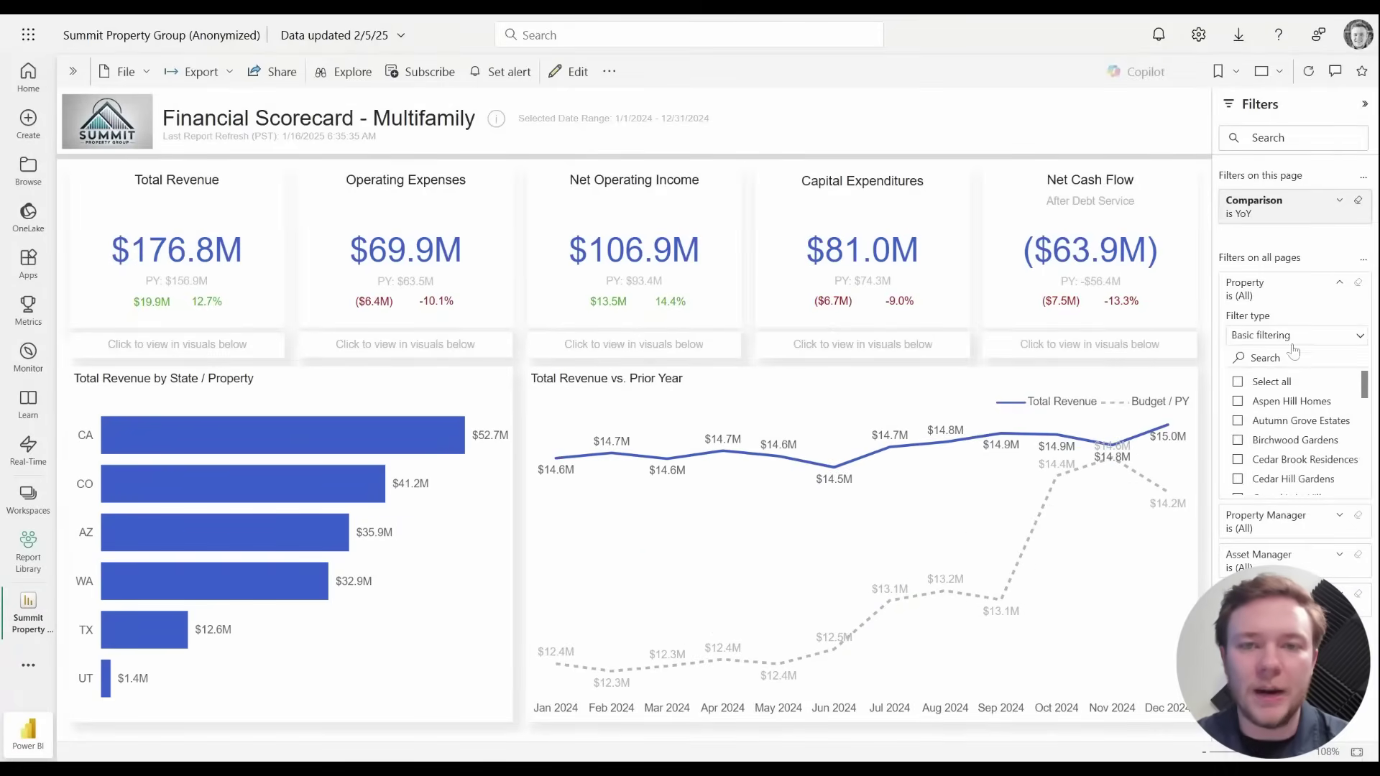
Switch the Comparison filter to Budget, then back to YoY, and bring up the page list.
{"action": "left_click", "coordinate": [1338, 284]}
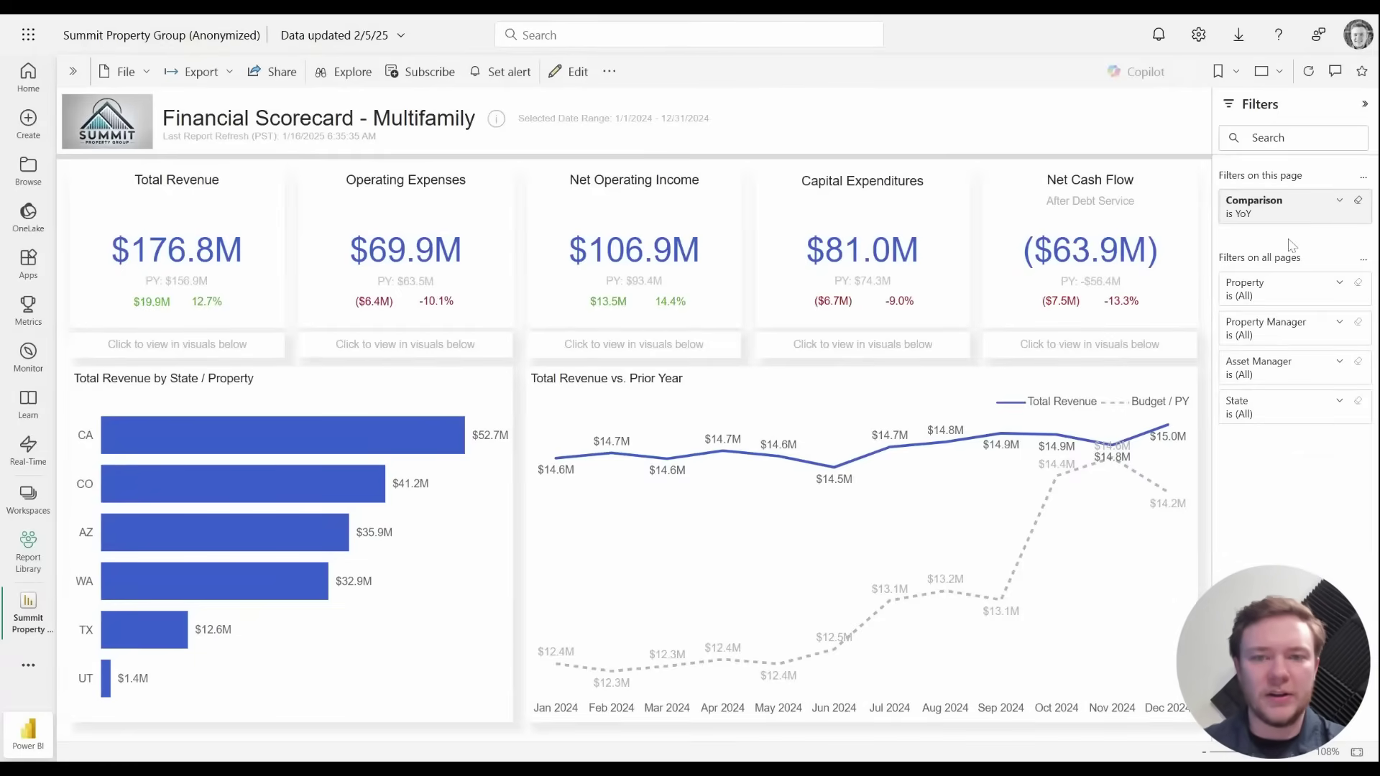
{"action": "left_click", "coordinate": [1341, 204]}
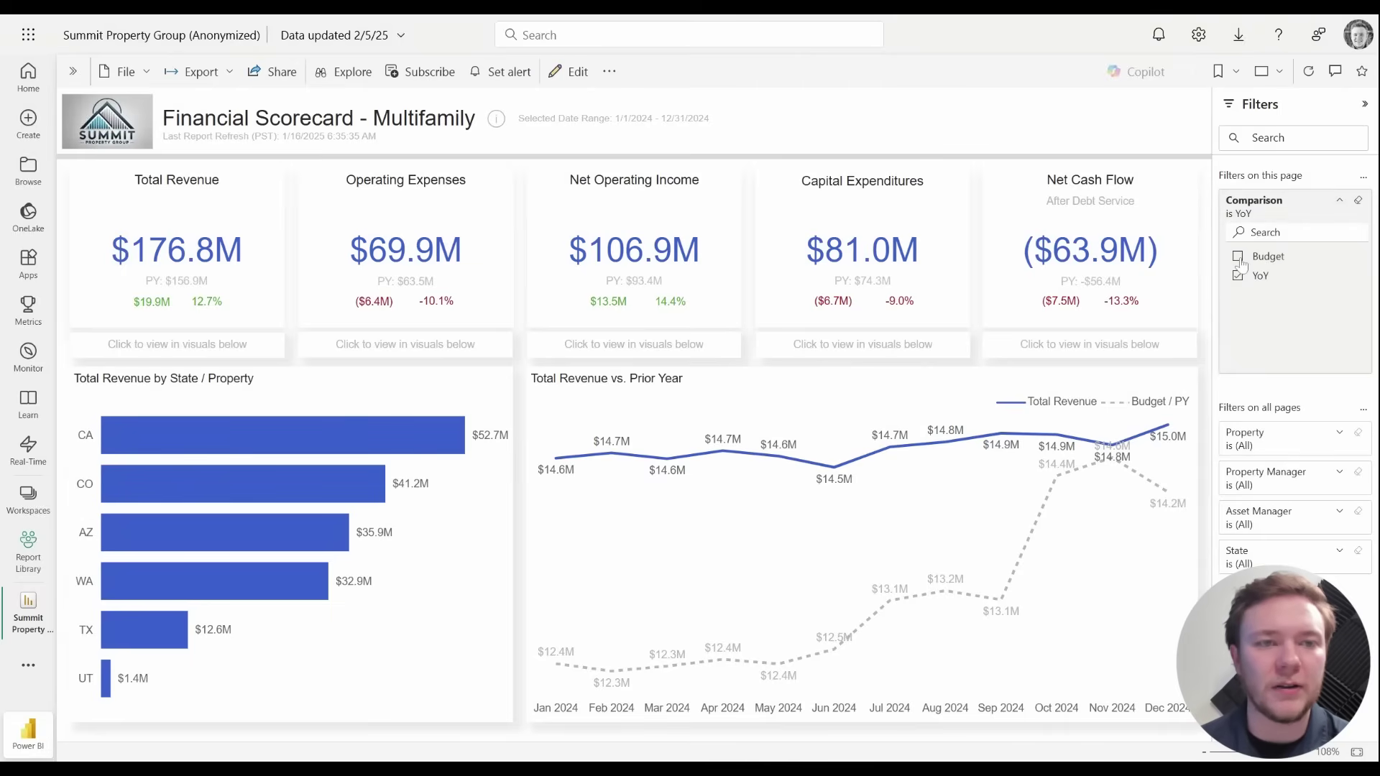
{"action": "left_click", "coordinate": [1241, 258]}
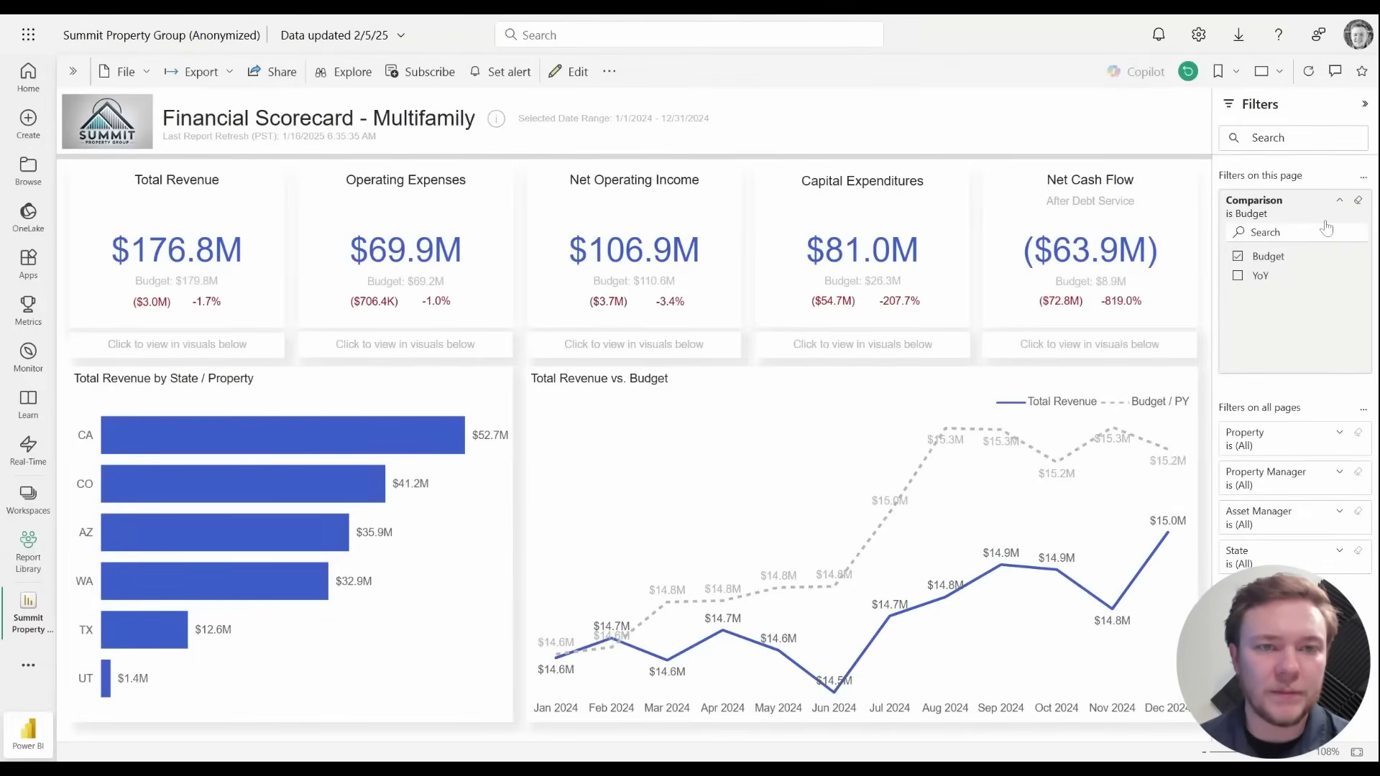
{"action": "left_click", "coordinate": [1238, 276]}
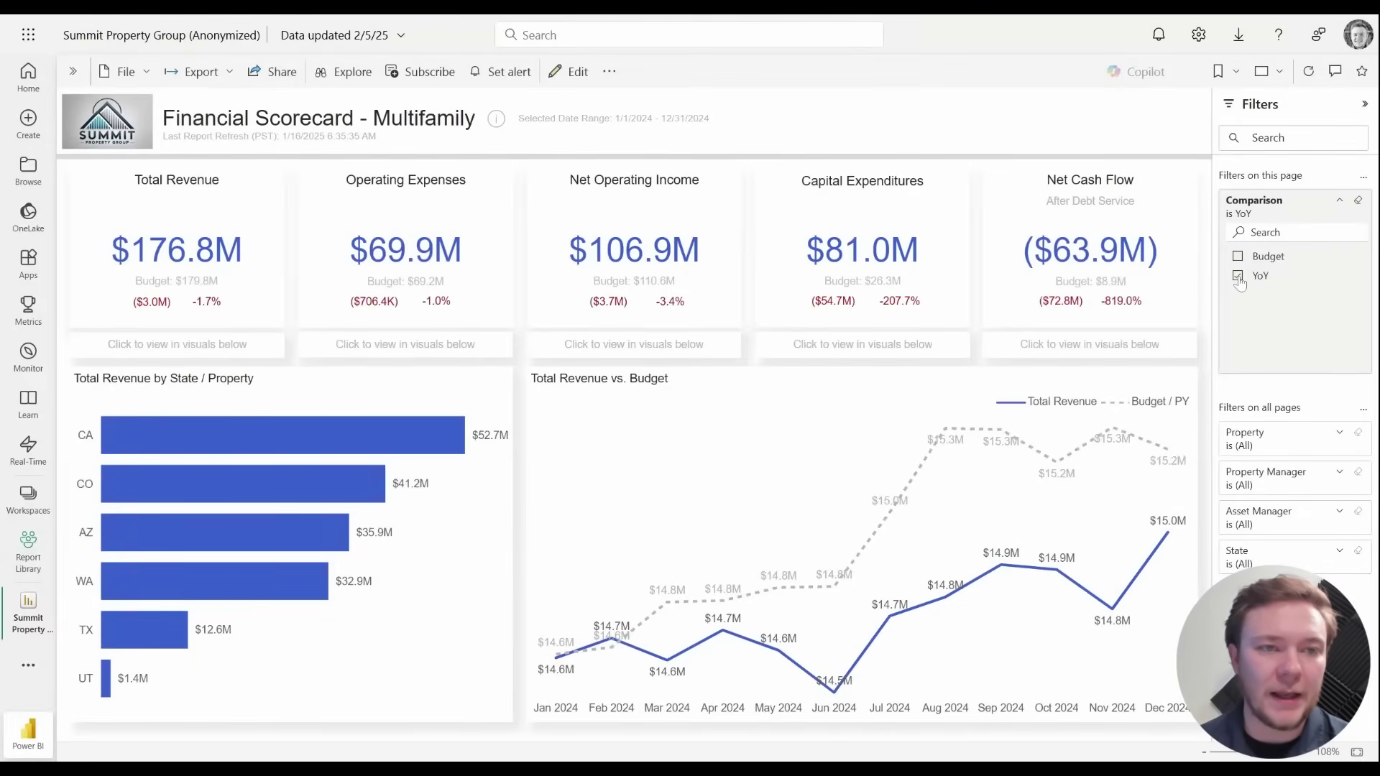
{"action": "left_click", "coordinate": [1340, 203]}
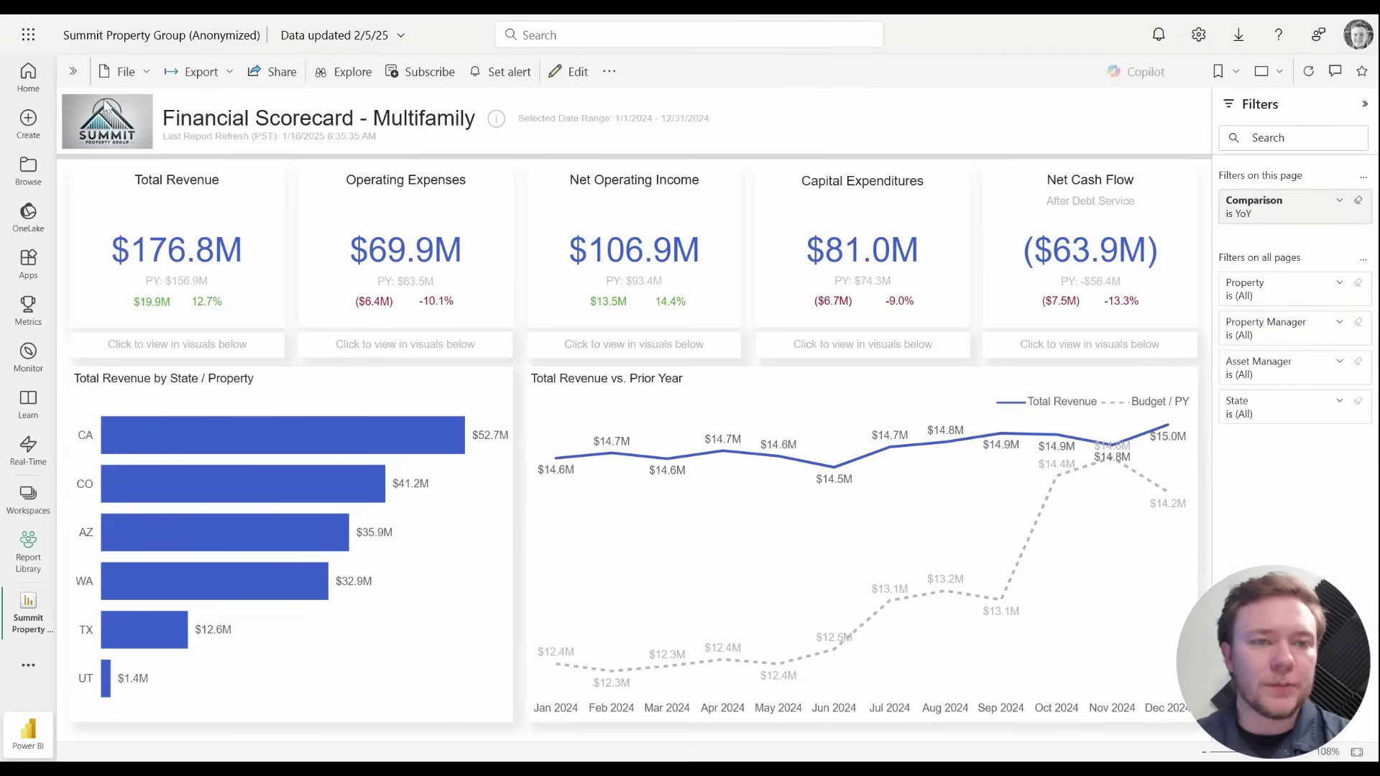
{"action": "left_click", "coordinate": [74, 76]}
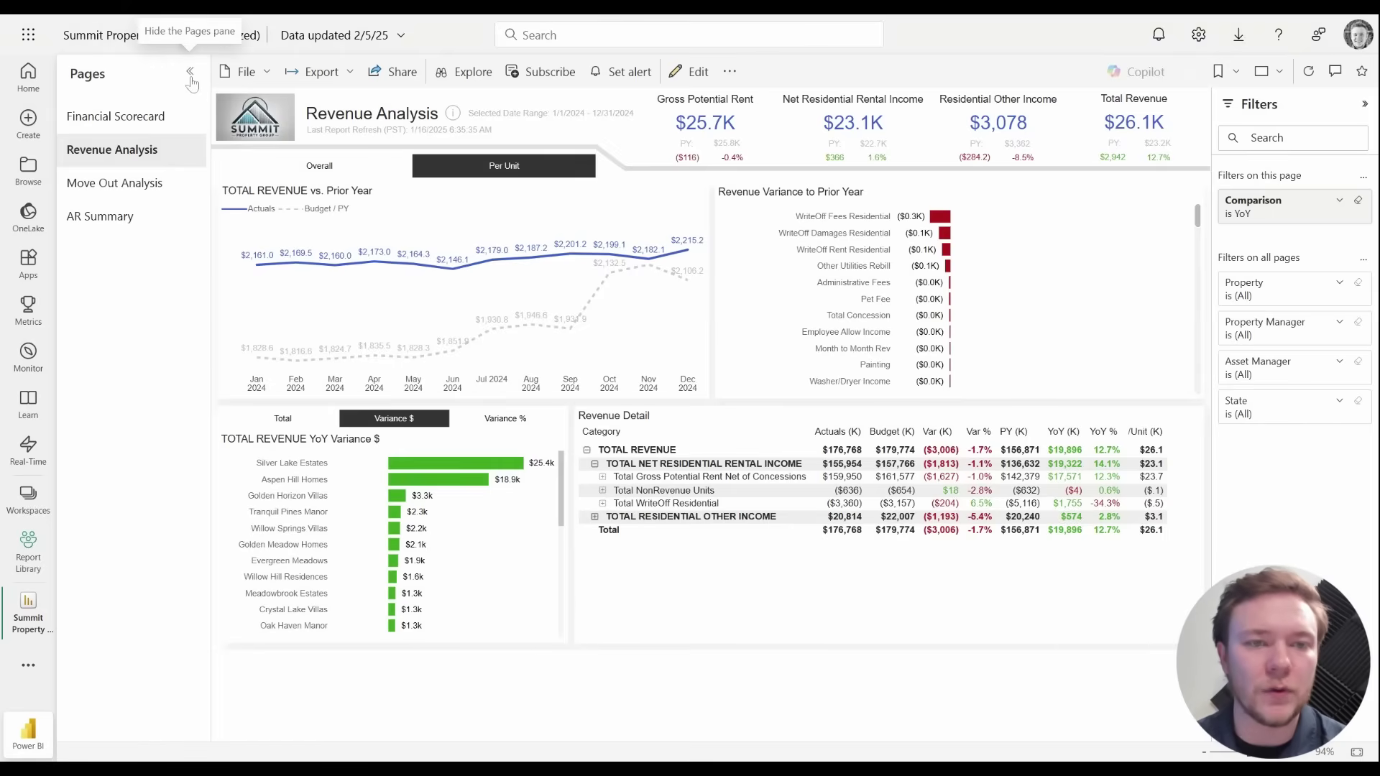
Hide the Pages and Filters panes and keep Revenue Analysis on the Per Unit toggle.
{"action": "left_click", "coordinate": [190, 72]}
{"action": "left_click", "coordinate": [1366, 103]}
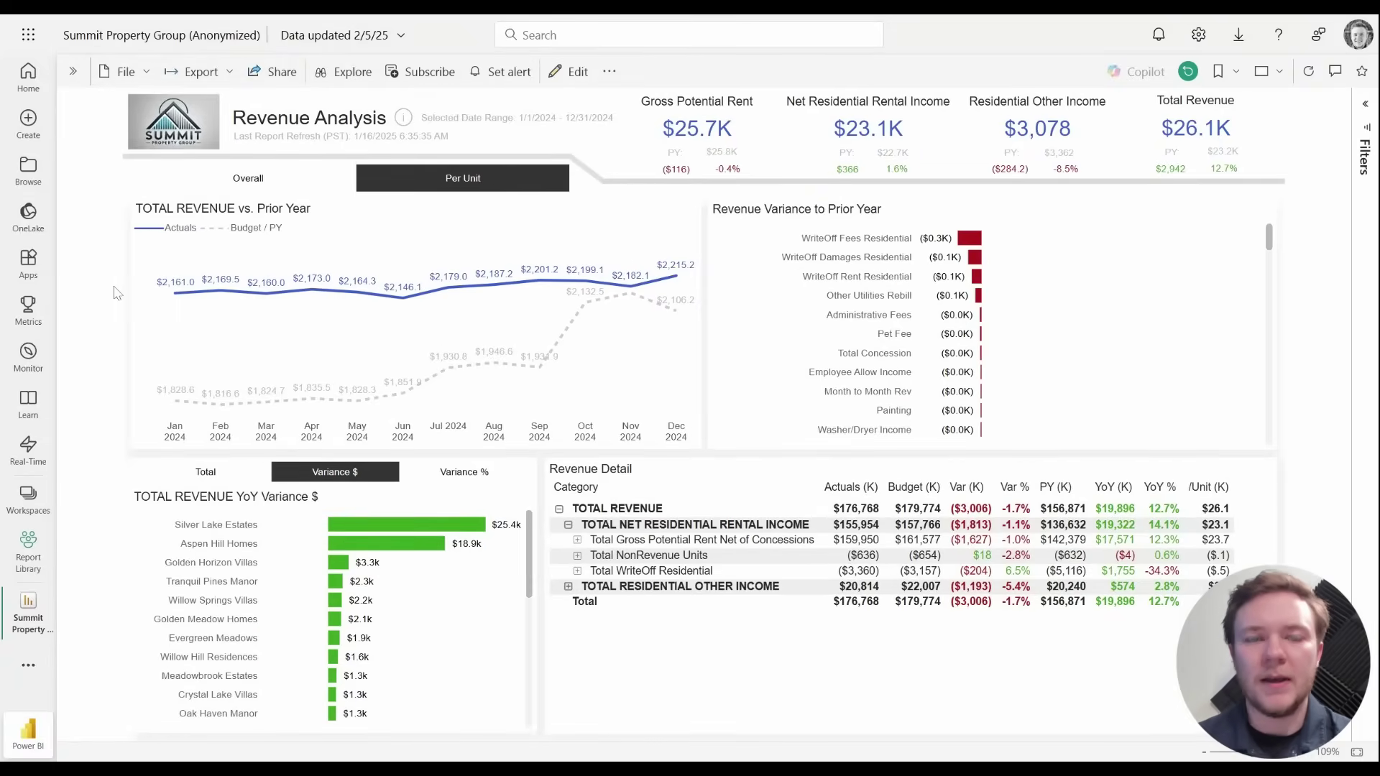
{"action": "left_click", "coordinate": [427, 184]}
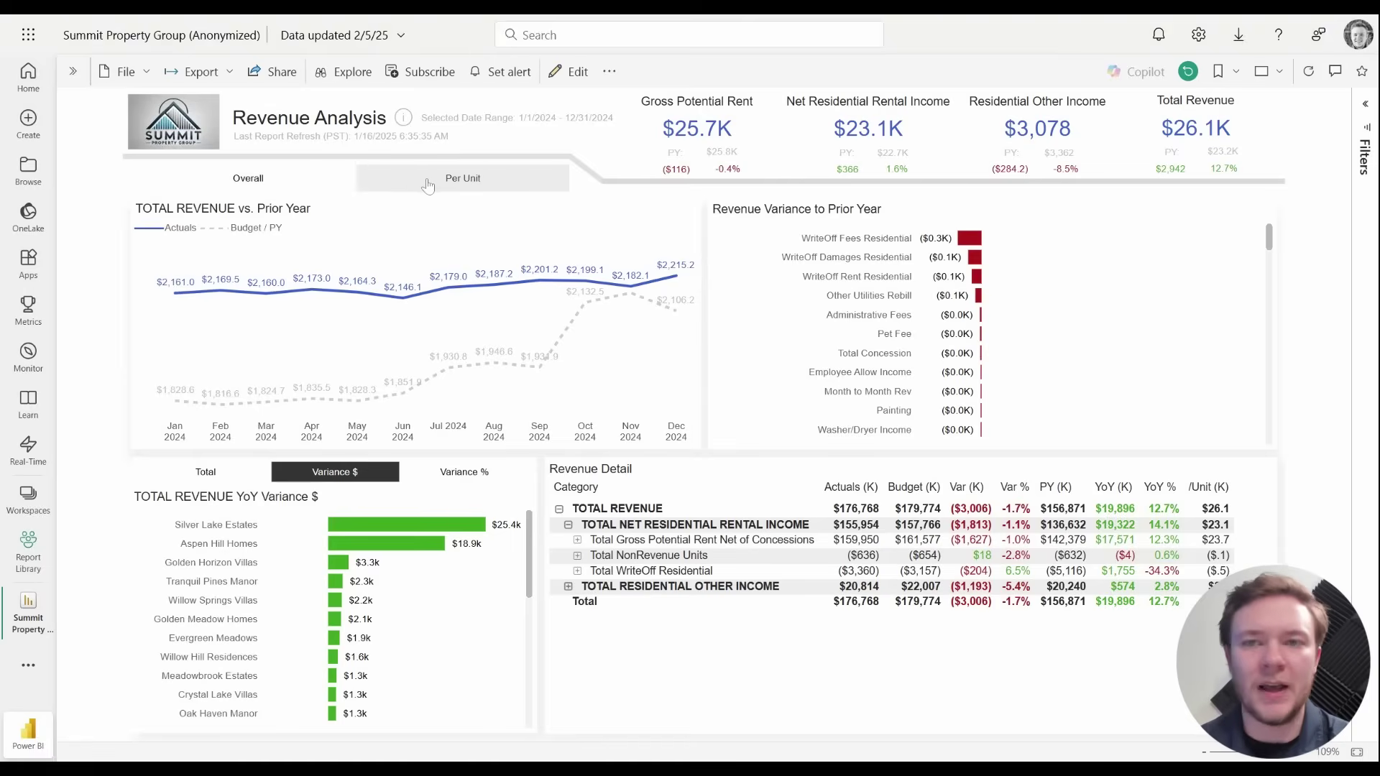
{"action": "left_click", "coordinate": [403, 180]}
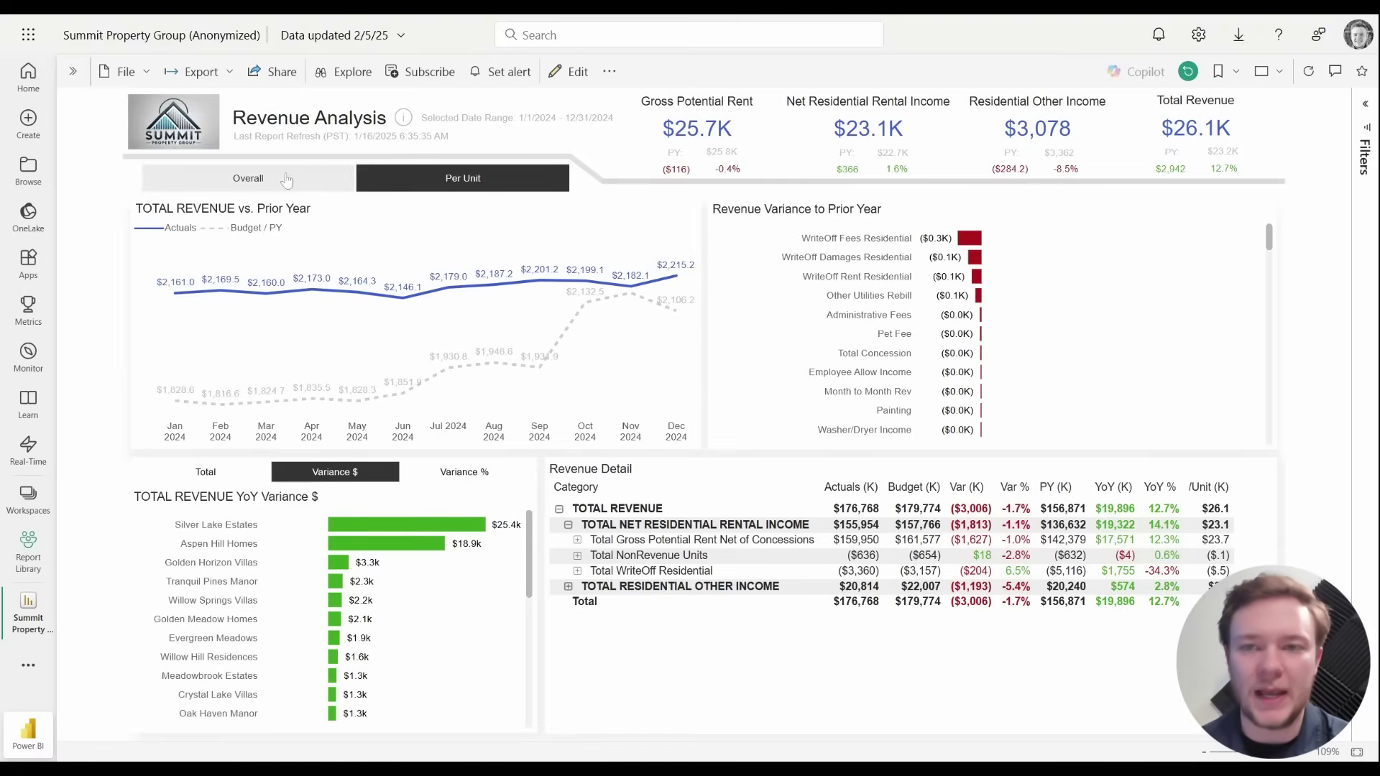
{"action": "left_click", "coordinate": [400, 180]}
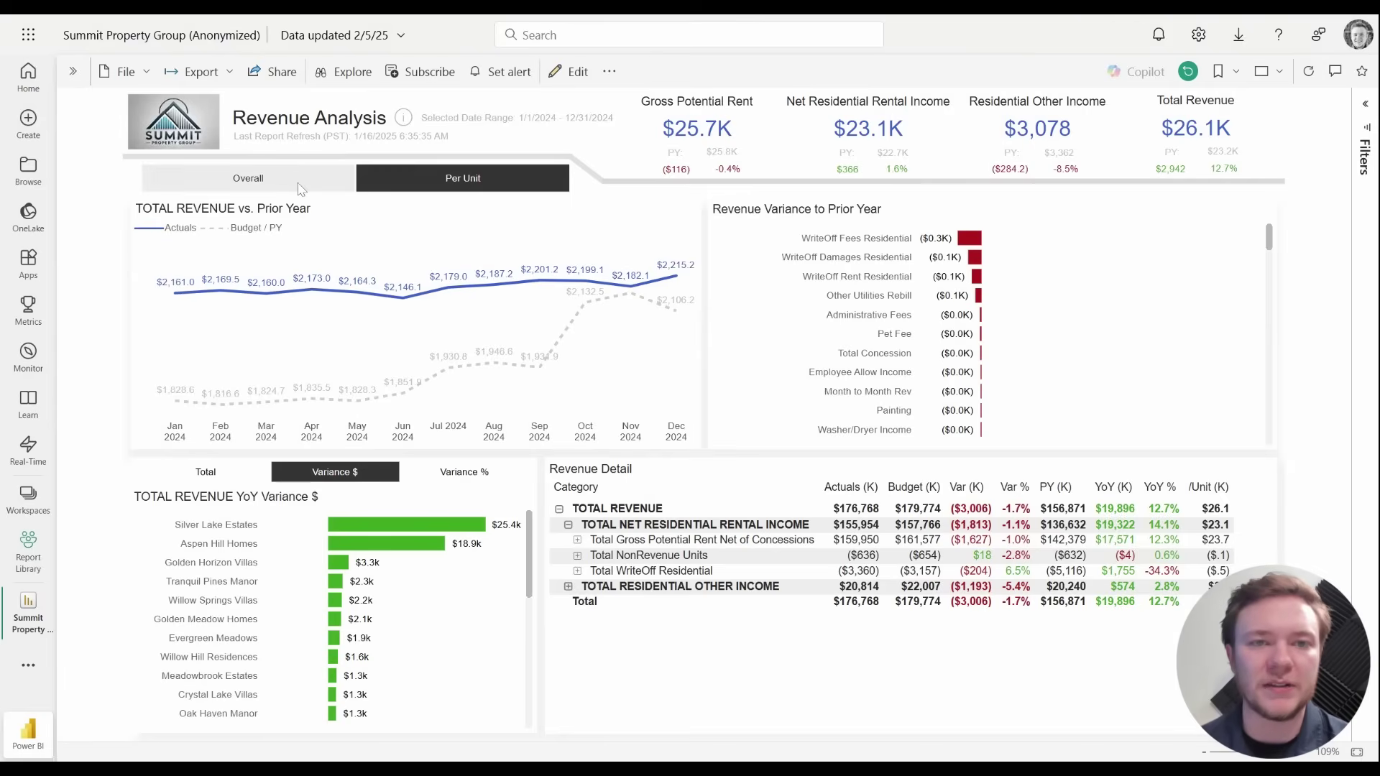
Switch Revenue Analysis to Overall totals: $176,768K revenue against a $179,774K budget.
{"action": "left_click", "coordinate": [302, 188]}
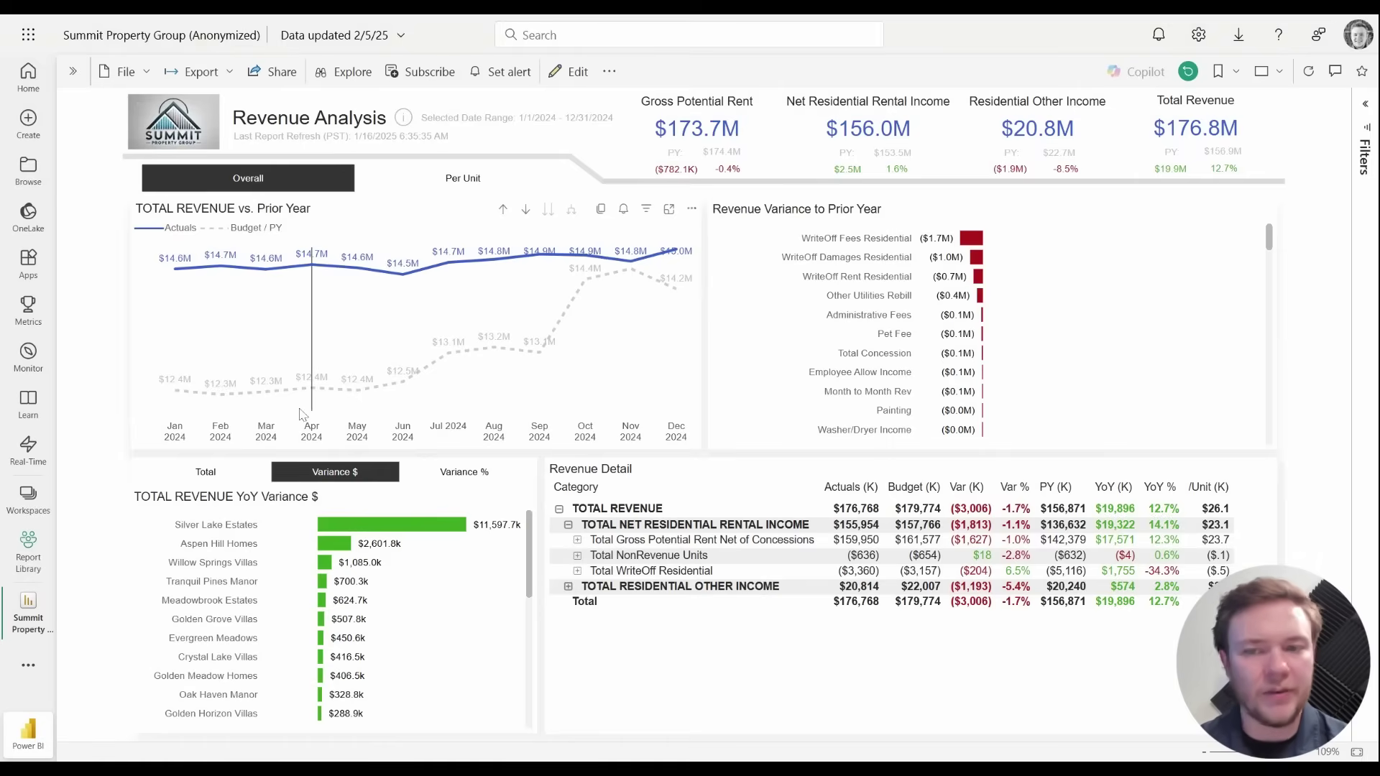
{"action": "mouse_move", "coordinate": [302, 415]}
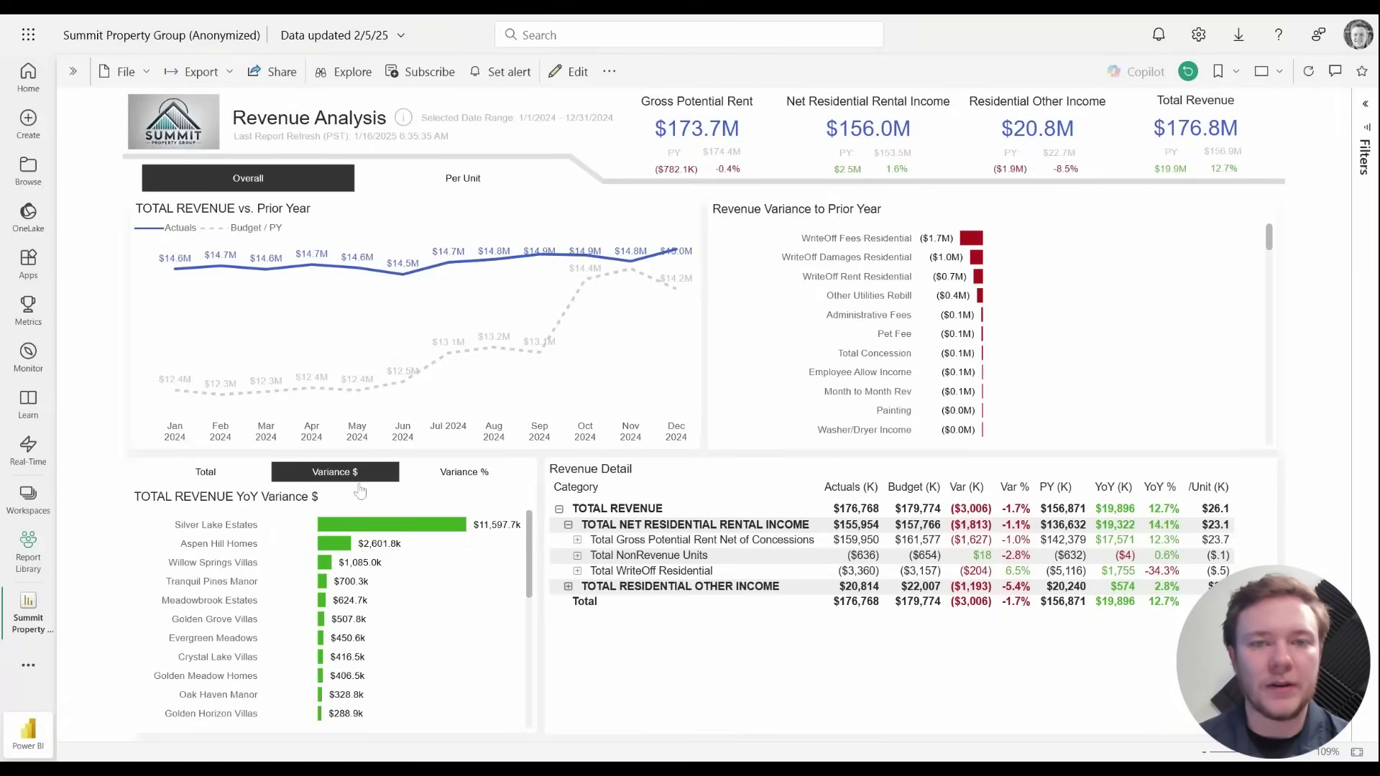
Show Per Unit figures, filter State to CA, and cross-filter to Silver Lake Estates.
{"action": "left_click", "coordinate": [1365, 105]}
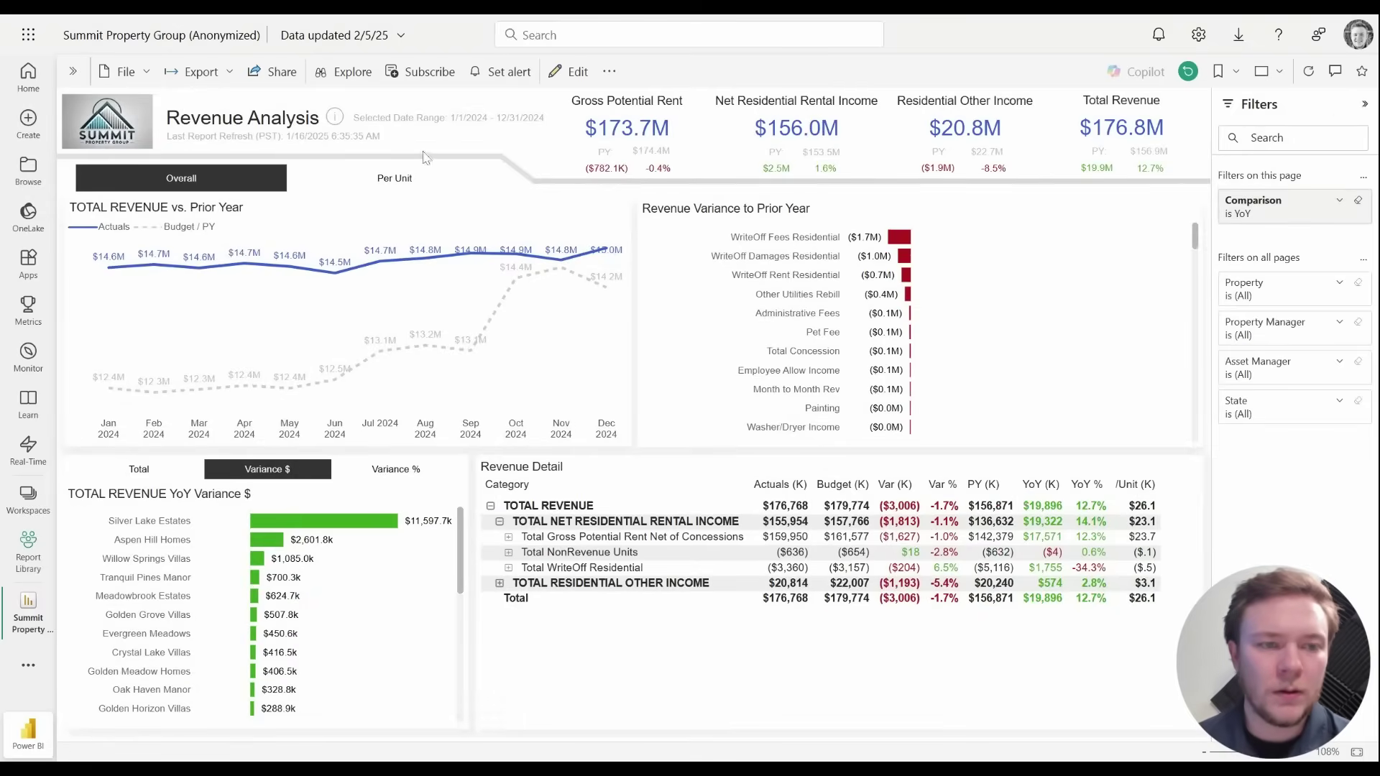
{"action": "left_click", "coordinate": [413, 185]}
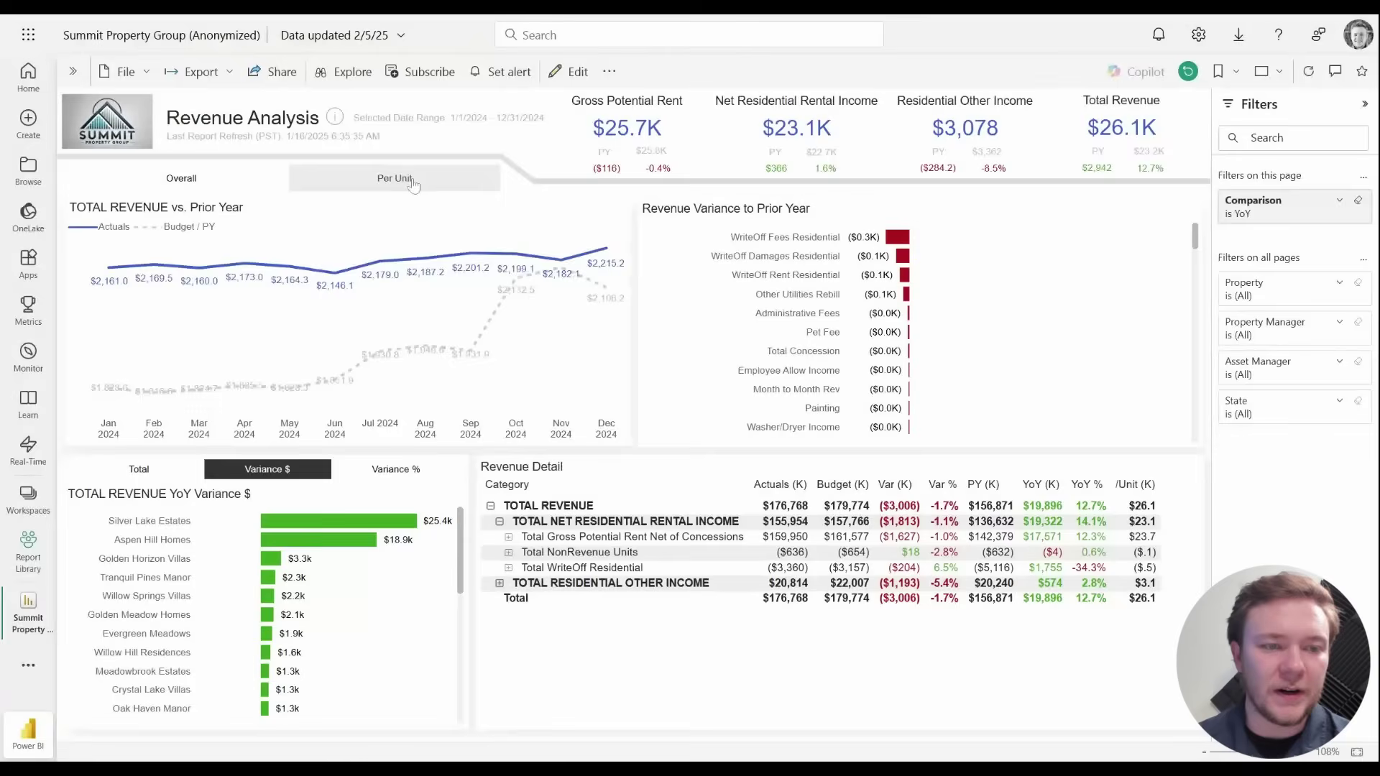
{"action": "left_click", "coordinate": [1340, 404]}
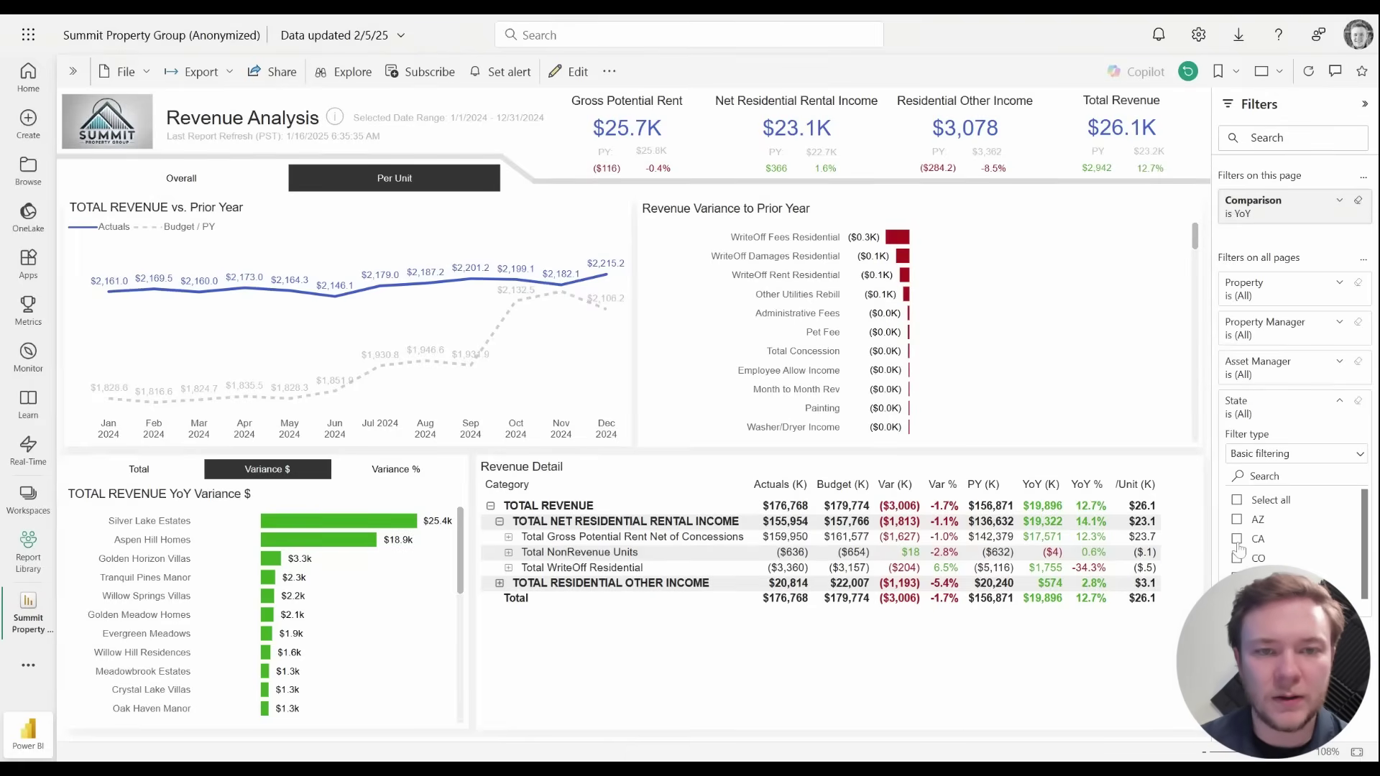
{"action": "left_click", "coordinate": [1238, 541]}
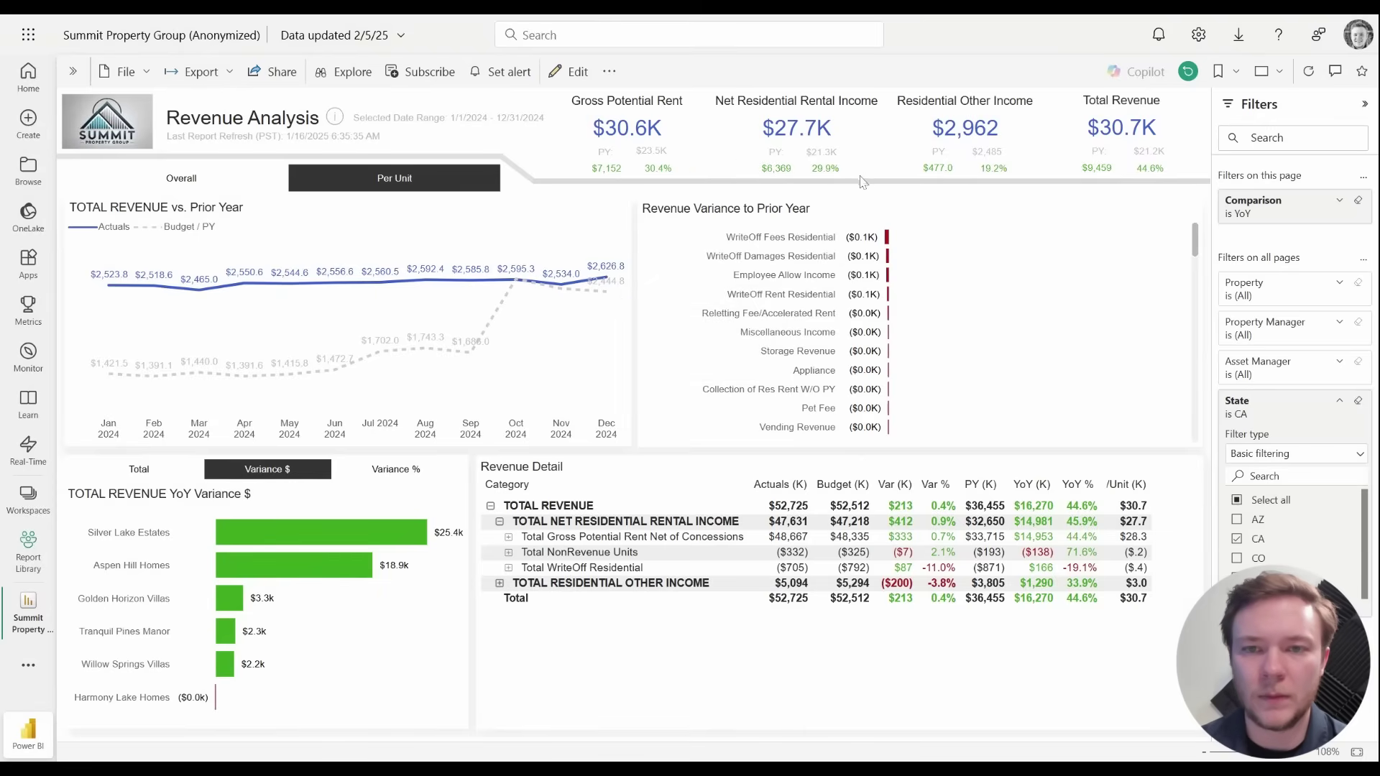
{"action": "left_click", "coordinate": [133, 540]}
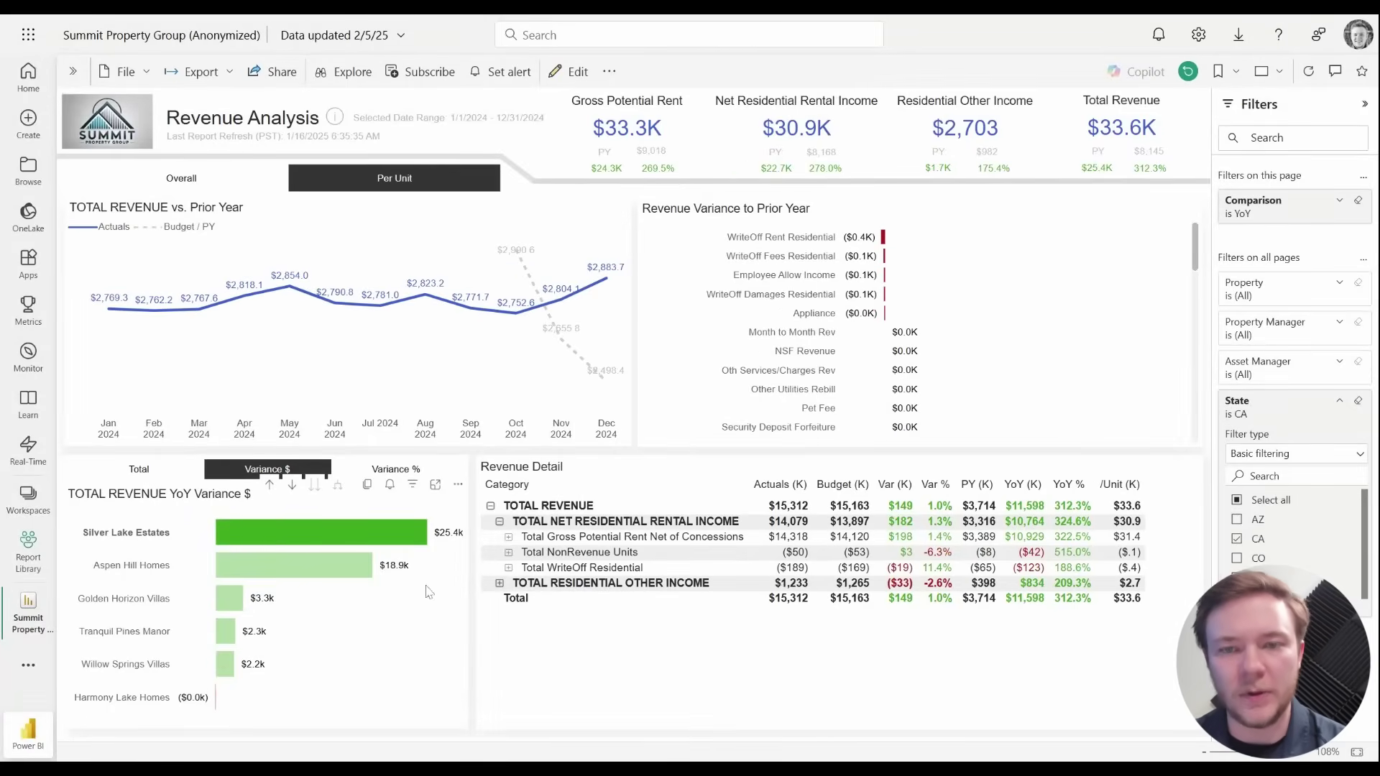
Reset the Revenue Analysis page so the State, Property and Comparison filters return to All.
{"action": "mouse_move", "coordinate": [126, 401]}
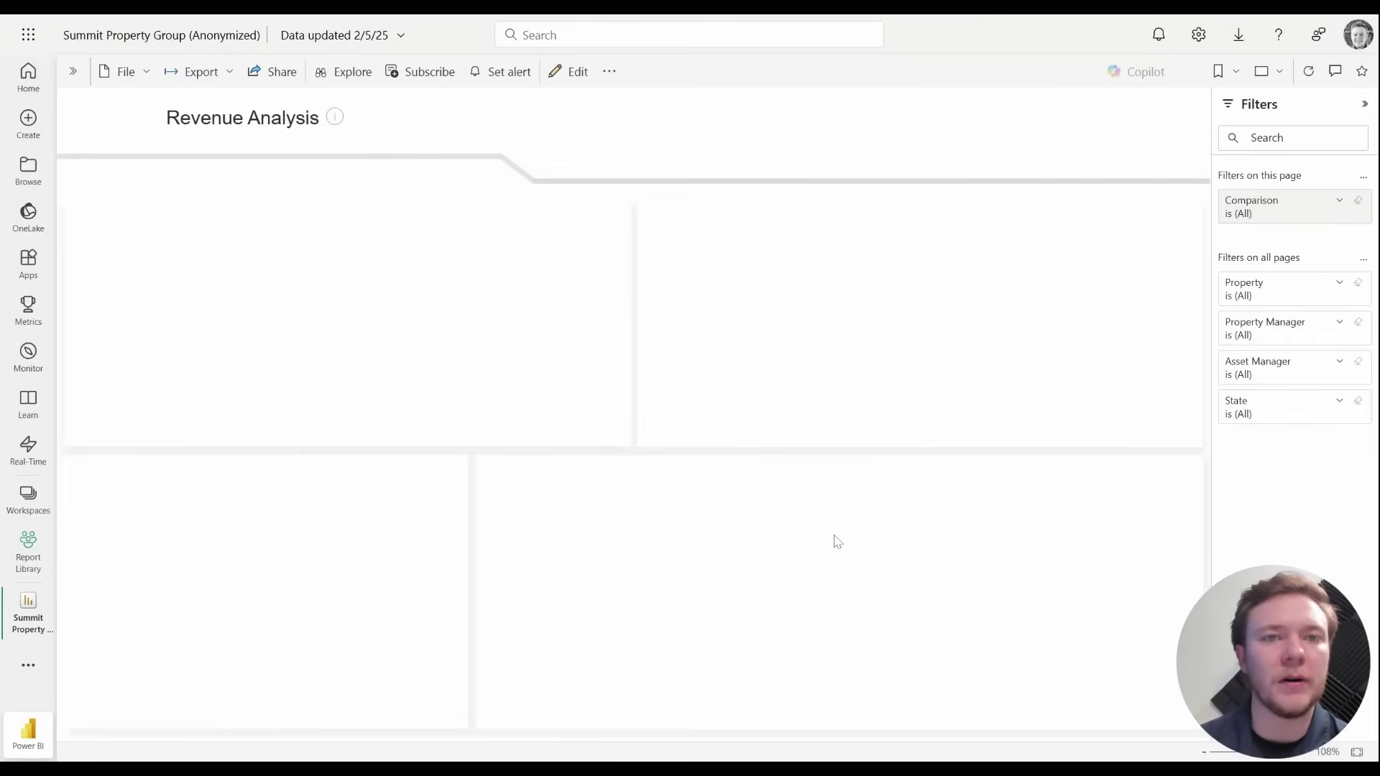
Switch to the Move Out Analysis page (3,244 move outs, 723 average days occupied).
{"action": "left_click", "coordinate": [72, 71]}
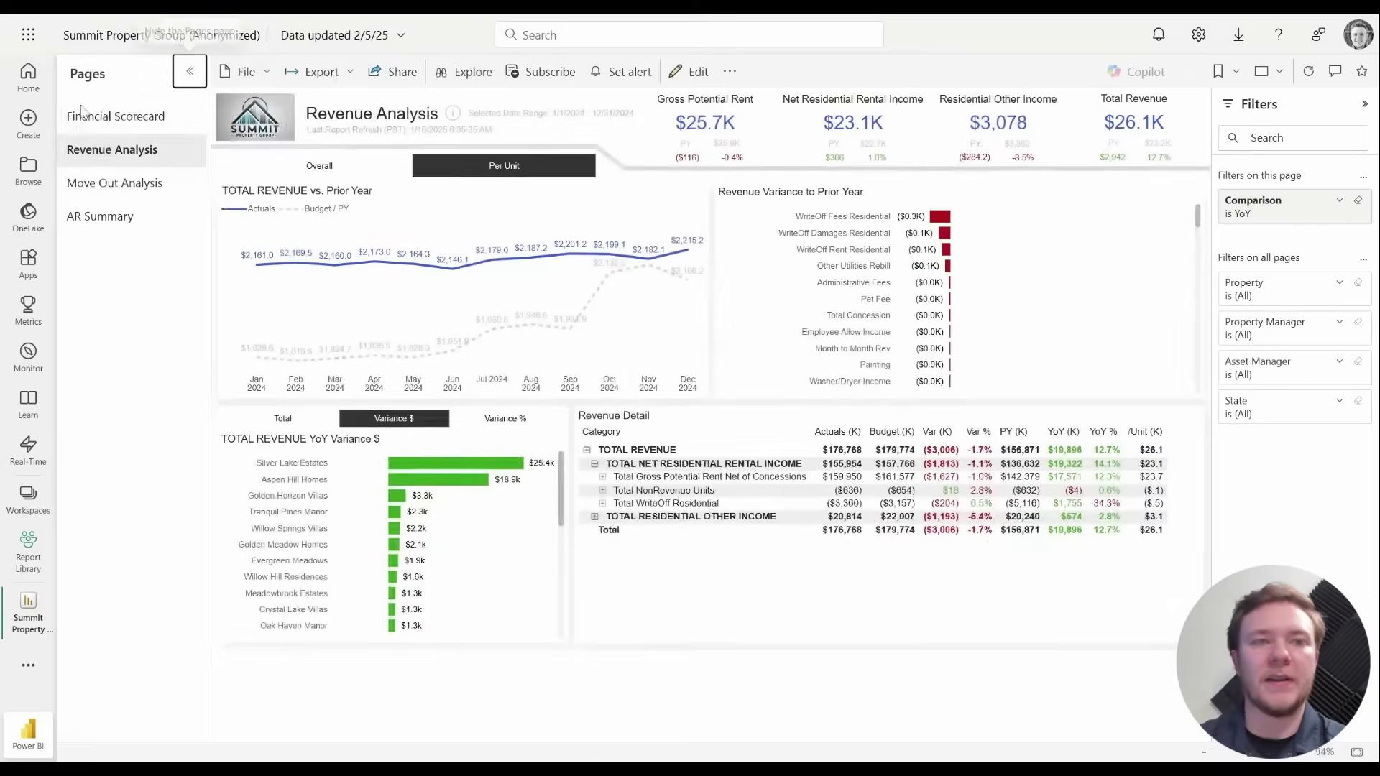
{"action": "left_click", "coordinate": [110, 185]}
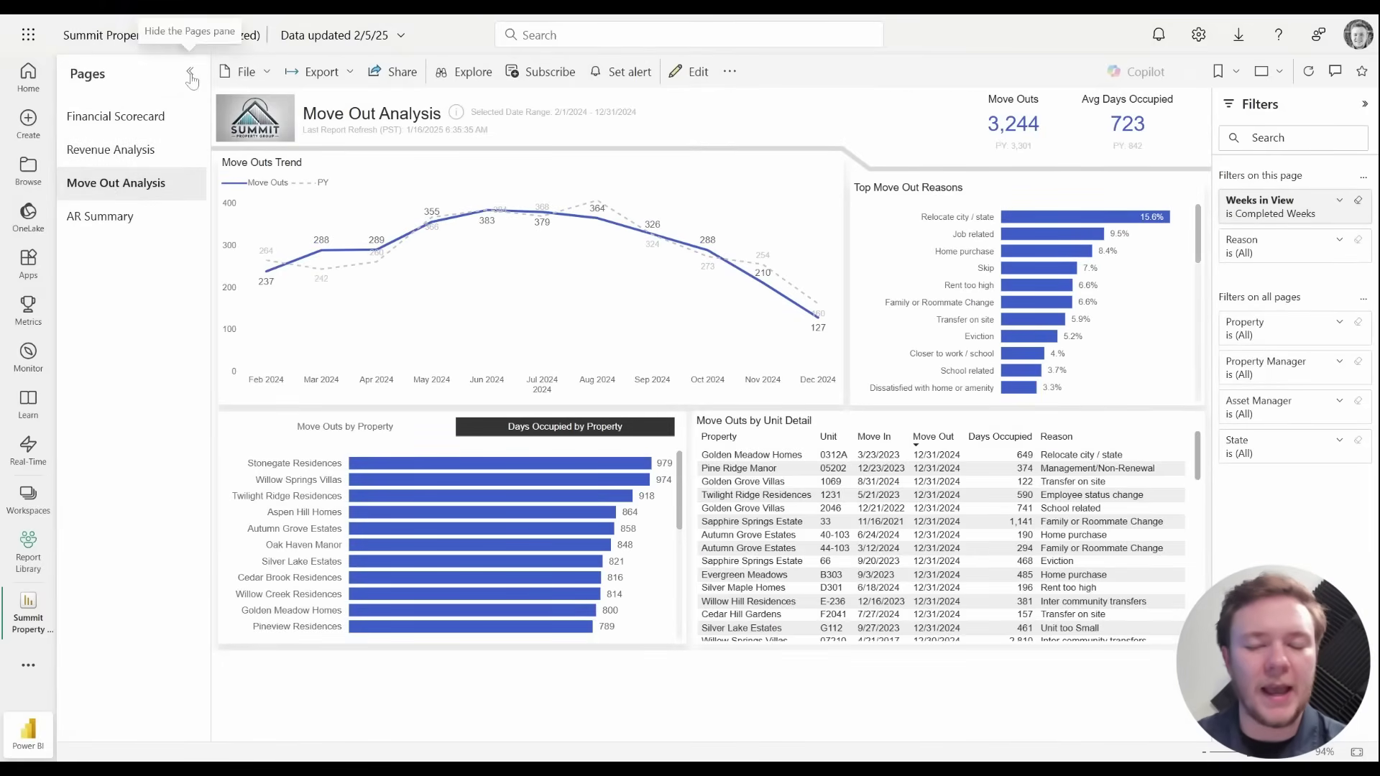
{"action": "left_click", "coordinate": [204, 75]}
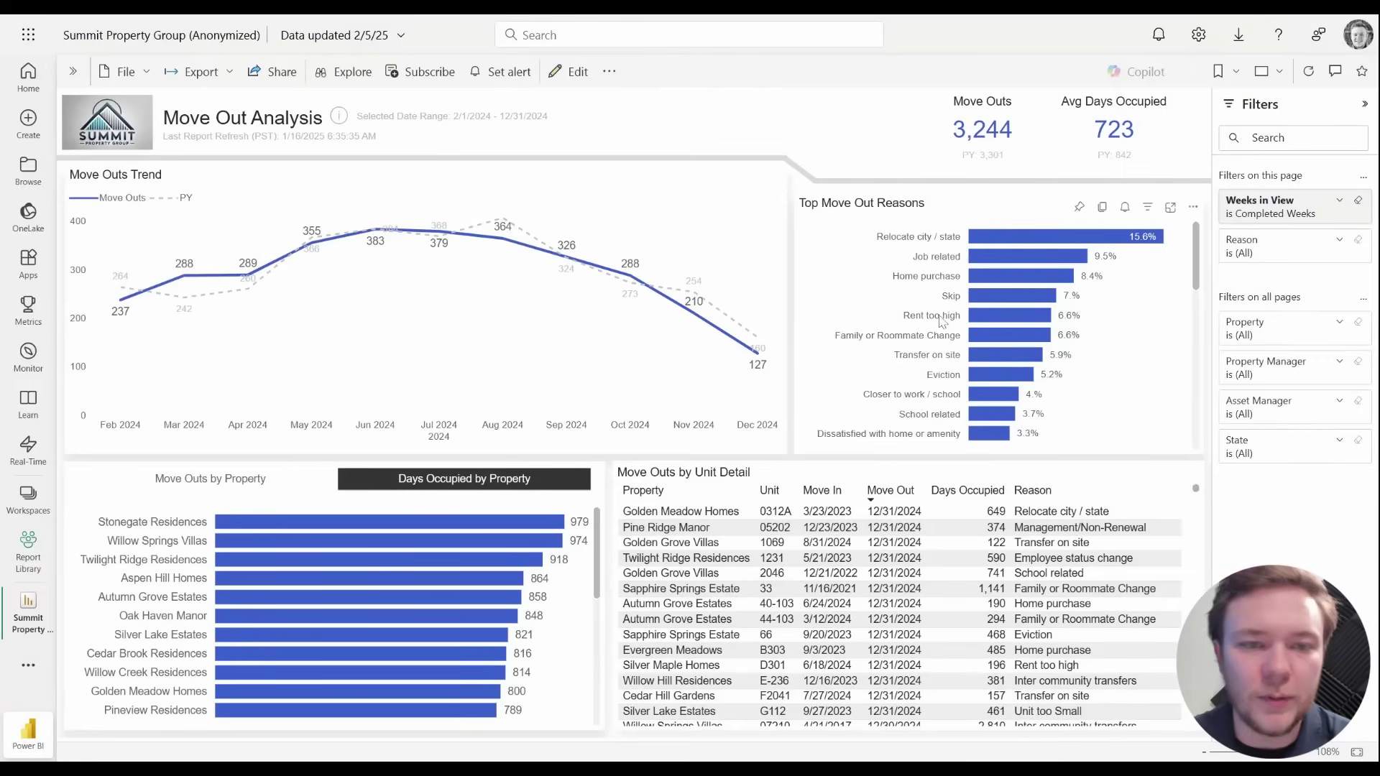
Cross-filter Move Out Analysis to the Rent too high reason (217 move outs, 796 average days).
{"action": "left_click", "coordinate": [941, 321]}
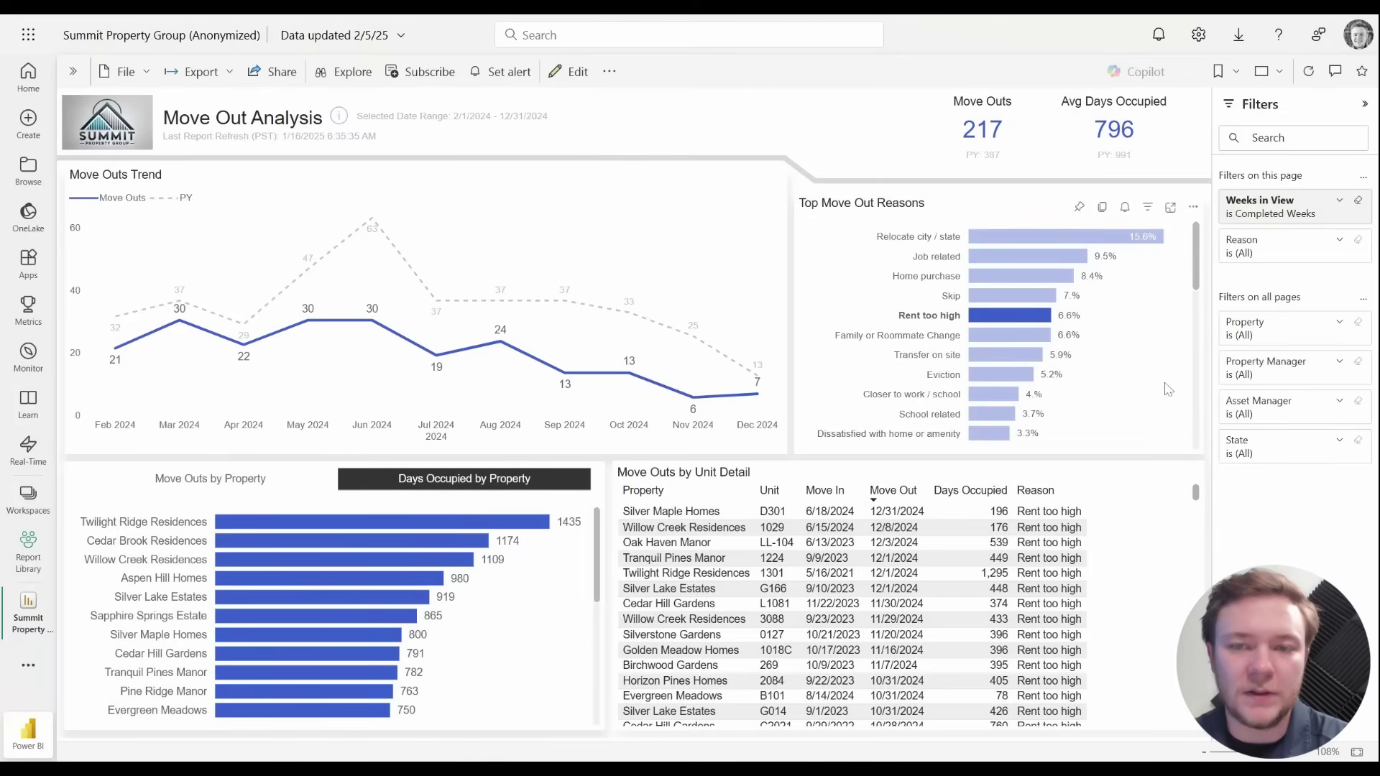
{"action": "scroll", "coordinate": [1006, 334], "scroll_direction": "down", "scroll_amount": 1}
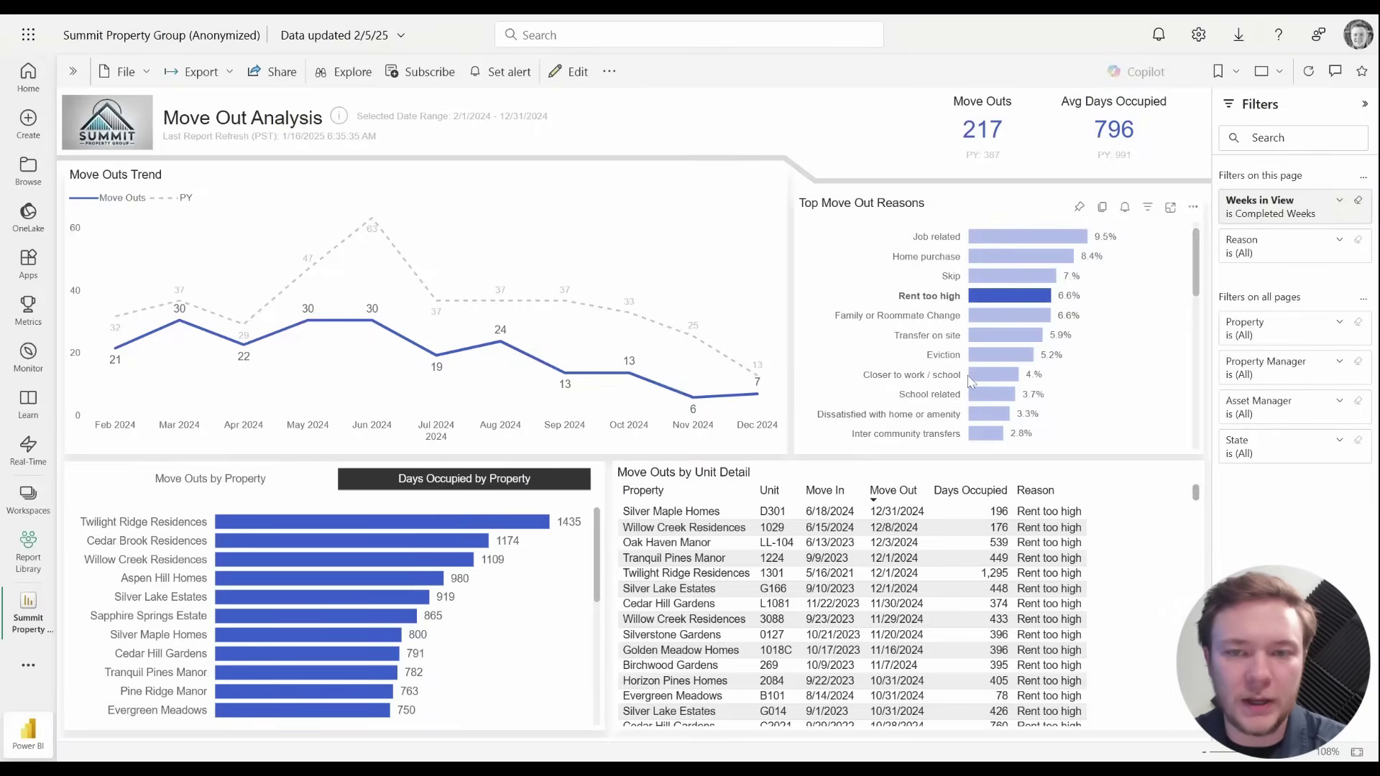
{"action": "scroll", "coordinate": [970, 381], "scroll_direction": "up", "scroll_amount": 1}
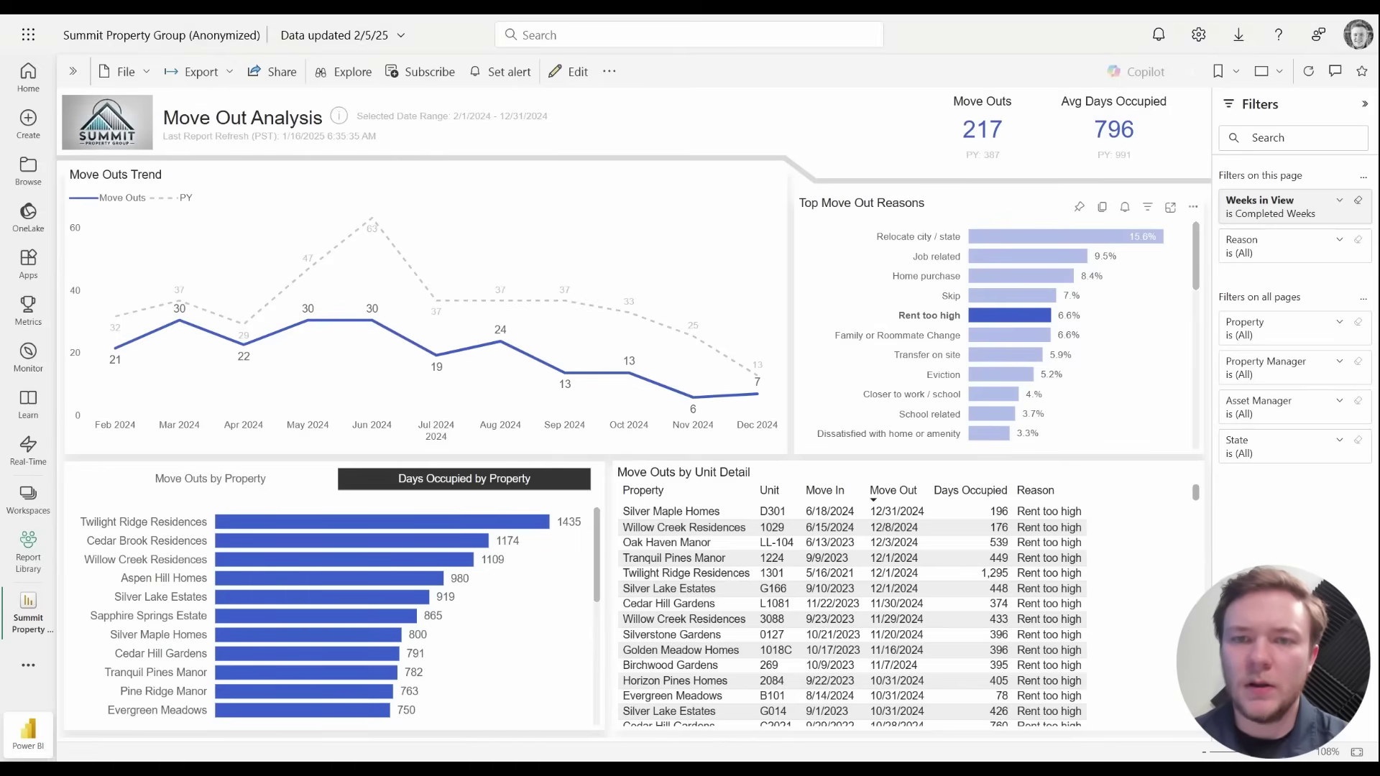
Swap the Rent too high filter for Dissatisfied with home or amenity and show move outs per property.
{"action": "left_click", "coordinate": [935, 324]}
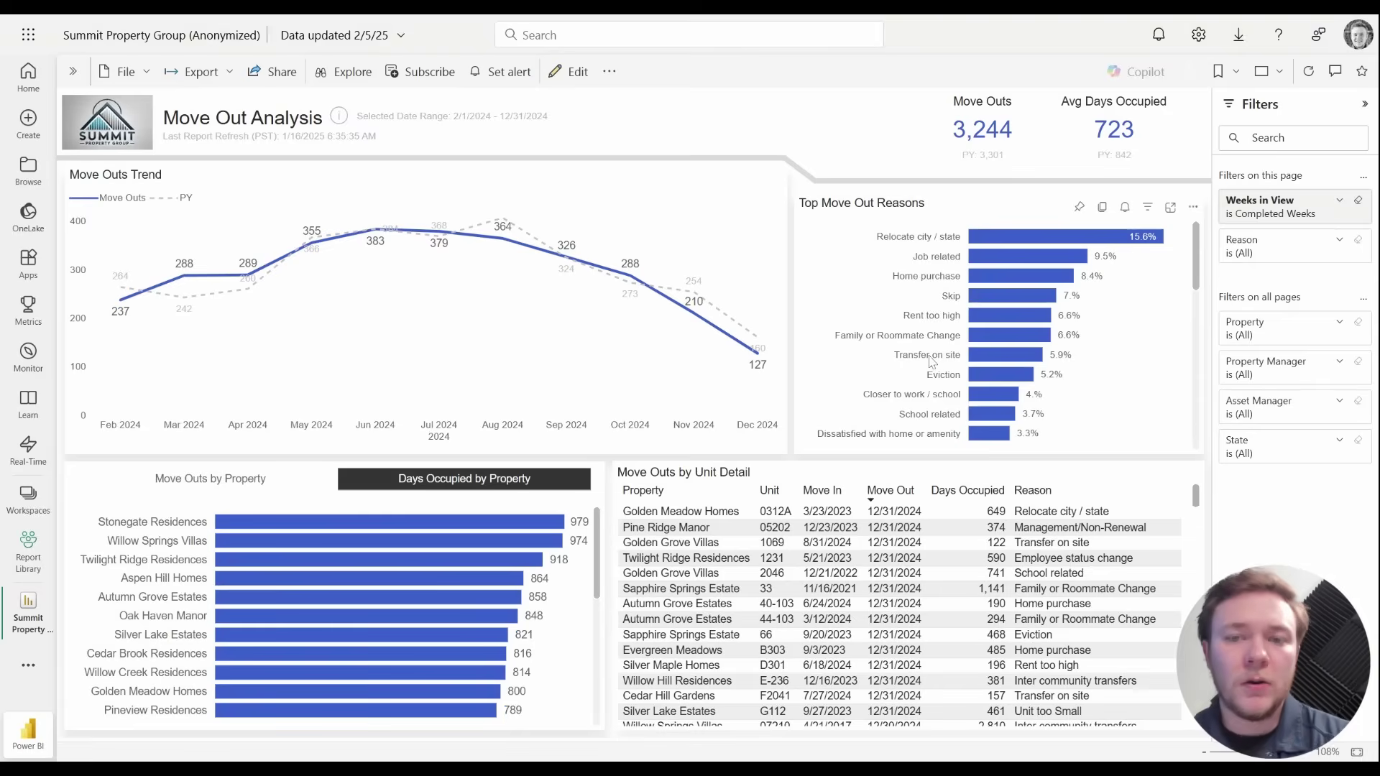
{"action": "scroll", "coordinate": [932, 362], "scroll_direction": "down", "scroll_amount": 1}
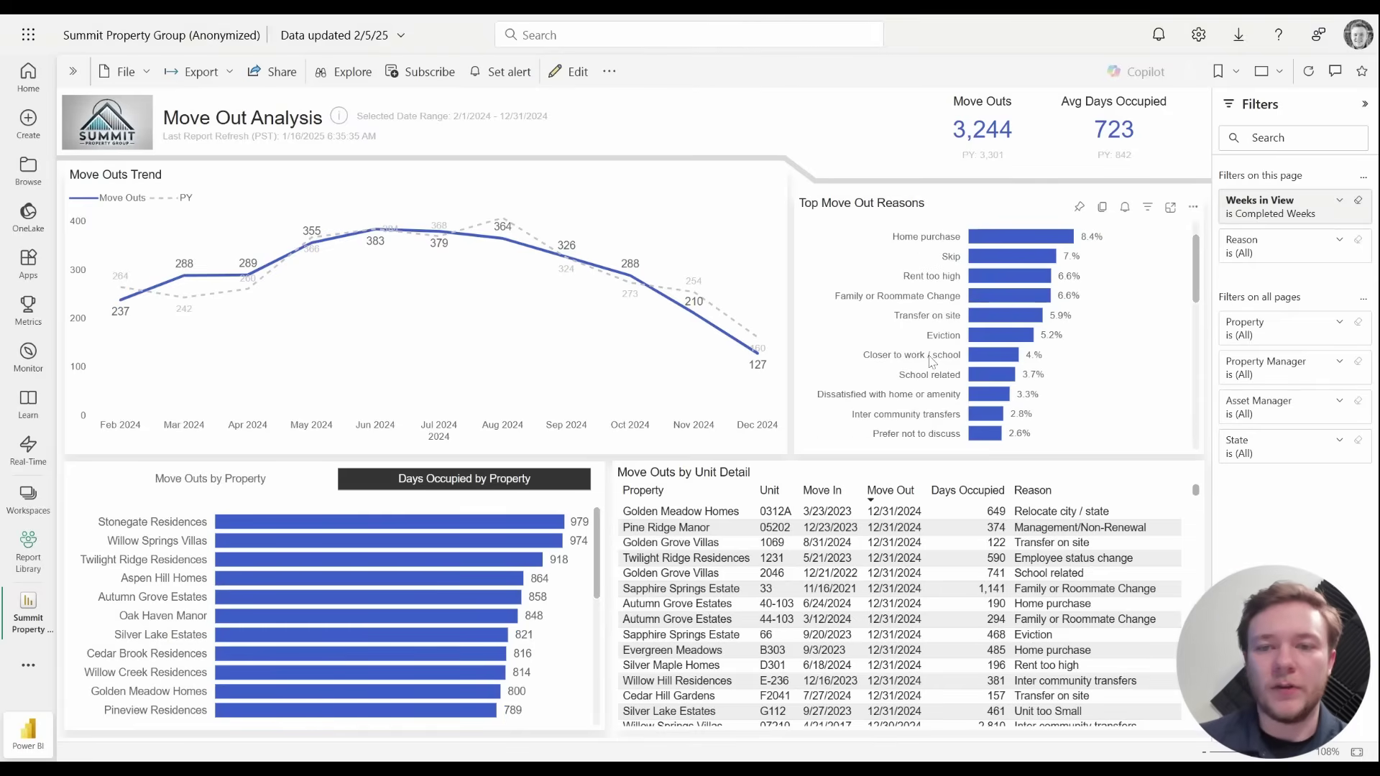
{"action": "left_click", "coordinate": [901, 396]}
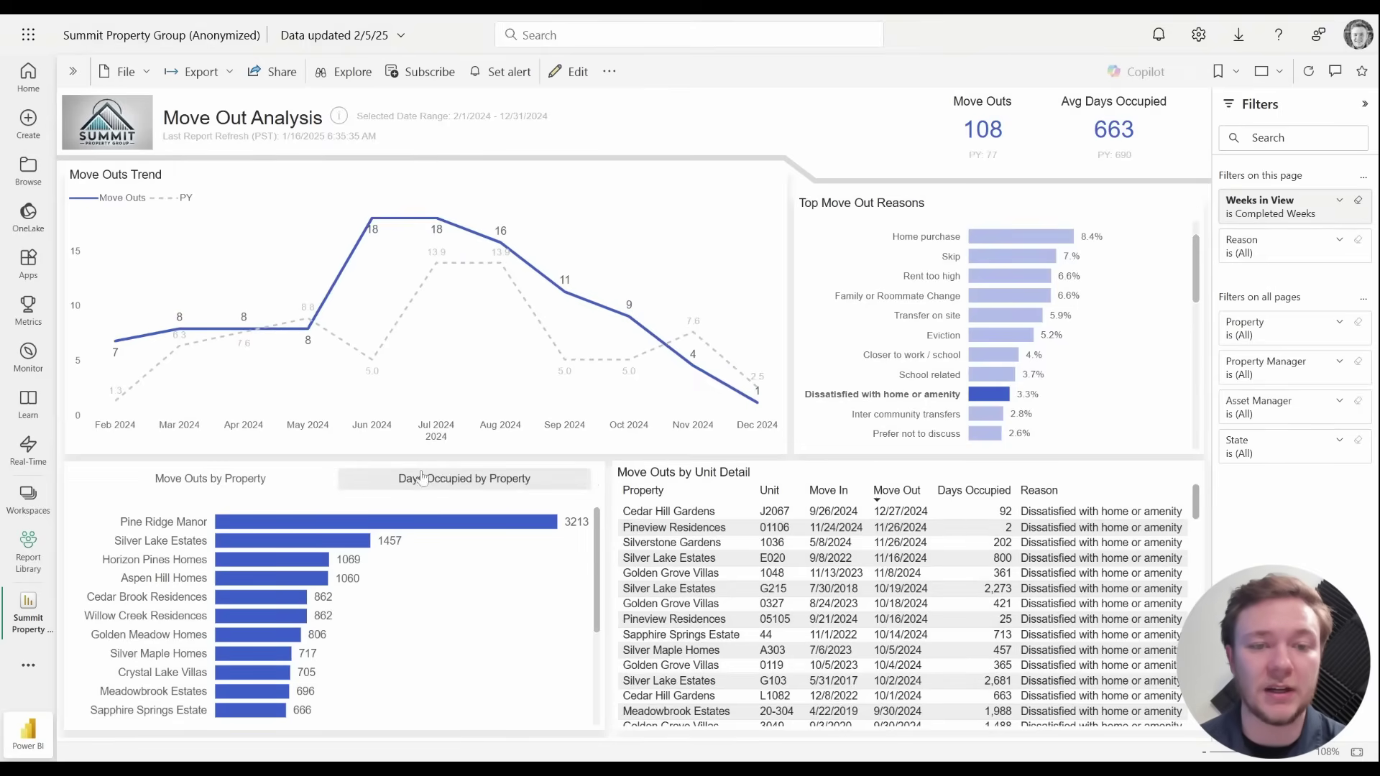
{"action": "left_click", "coordinate": [446, 478]}
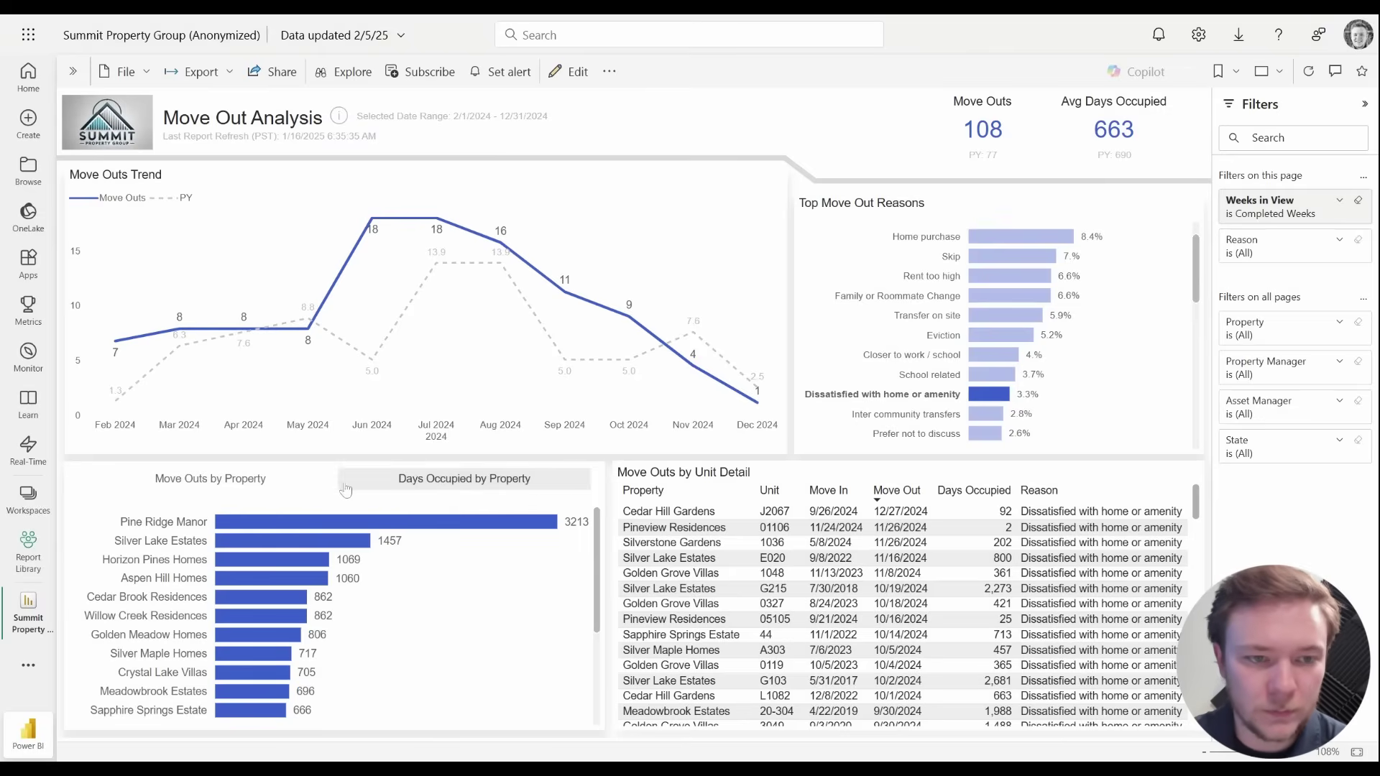
{"action": "left_click", "coordinate": [306, 489]}
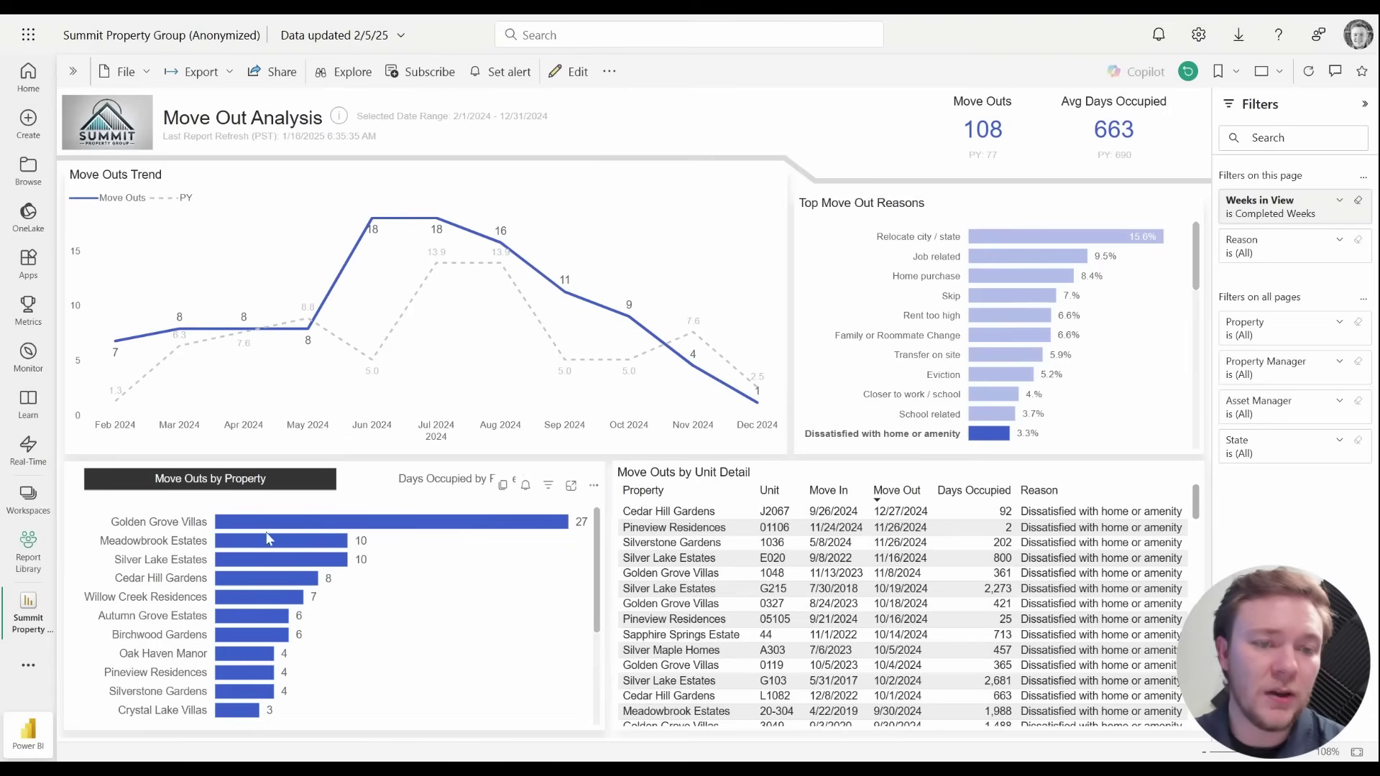
{"action": "mouse_move", "coordinate": [282, 530]}
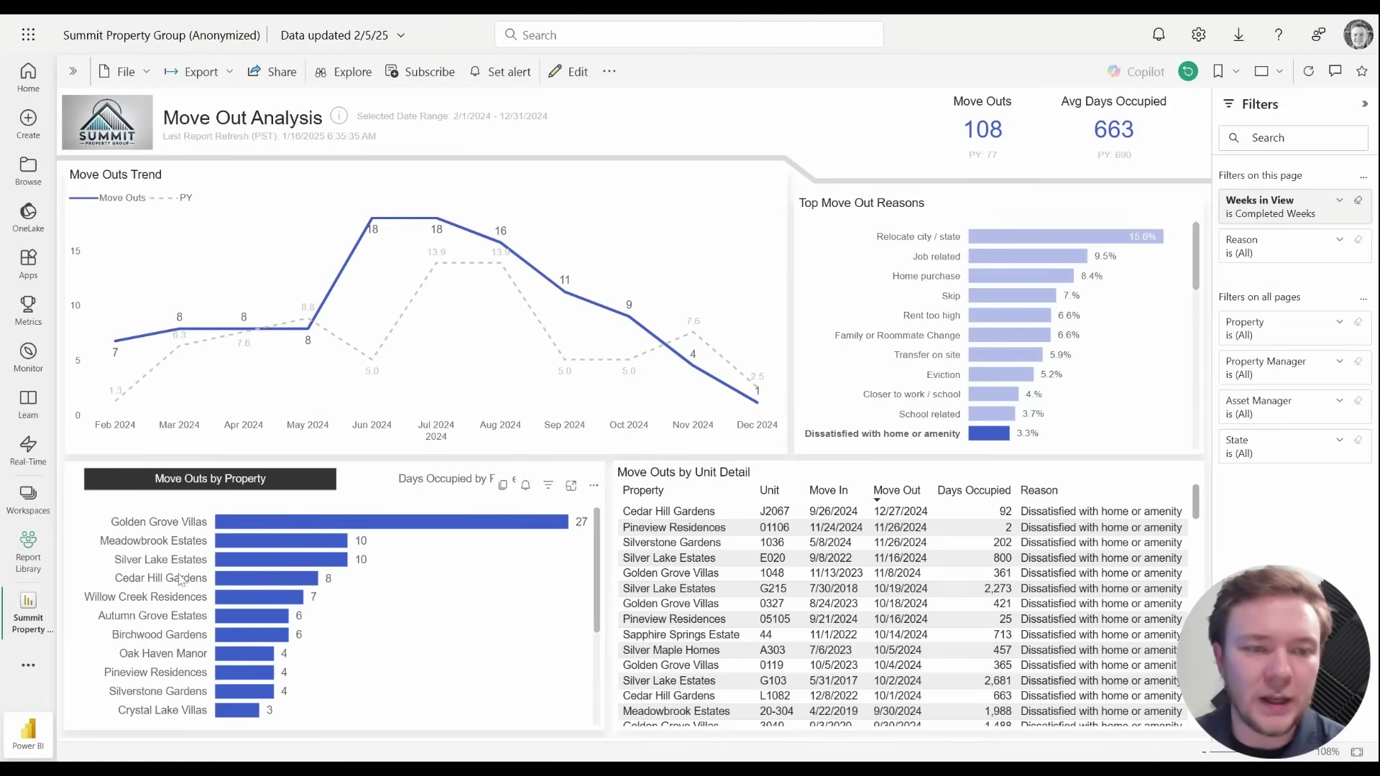
{"action": "left_click", "coordinate": [189, 530]}
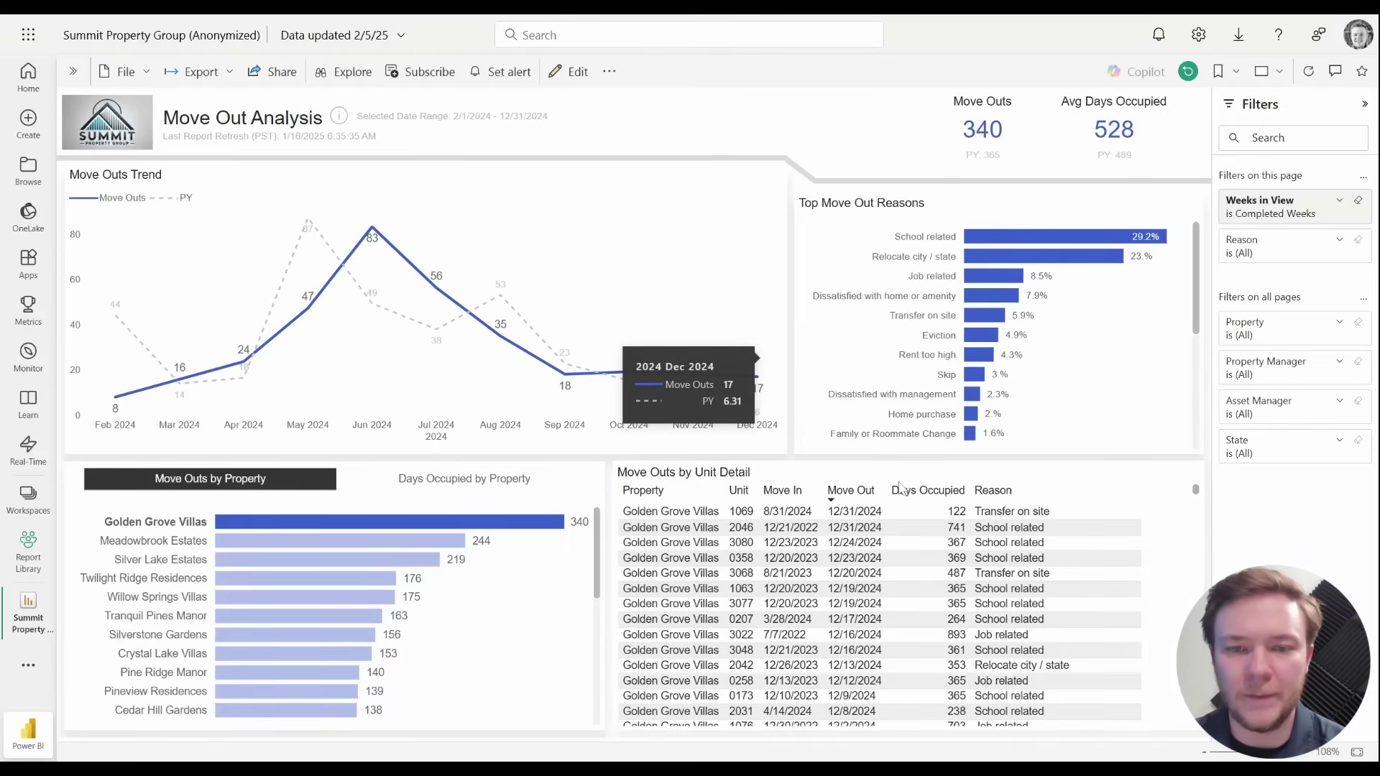
{"action": "scroll", "coordinate": [868, 576], "scroll_direction": "down", "scroll_amount": 3}
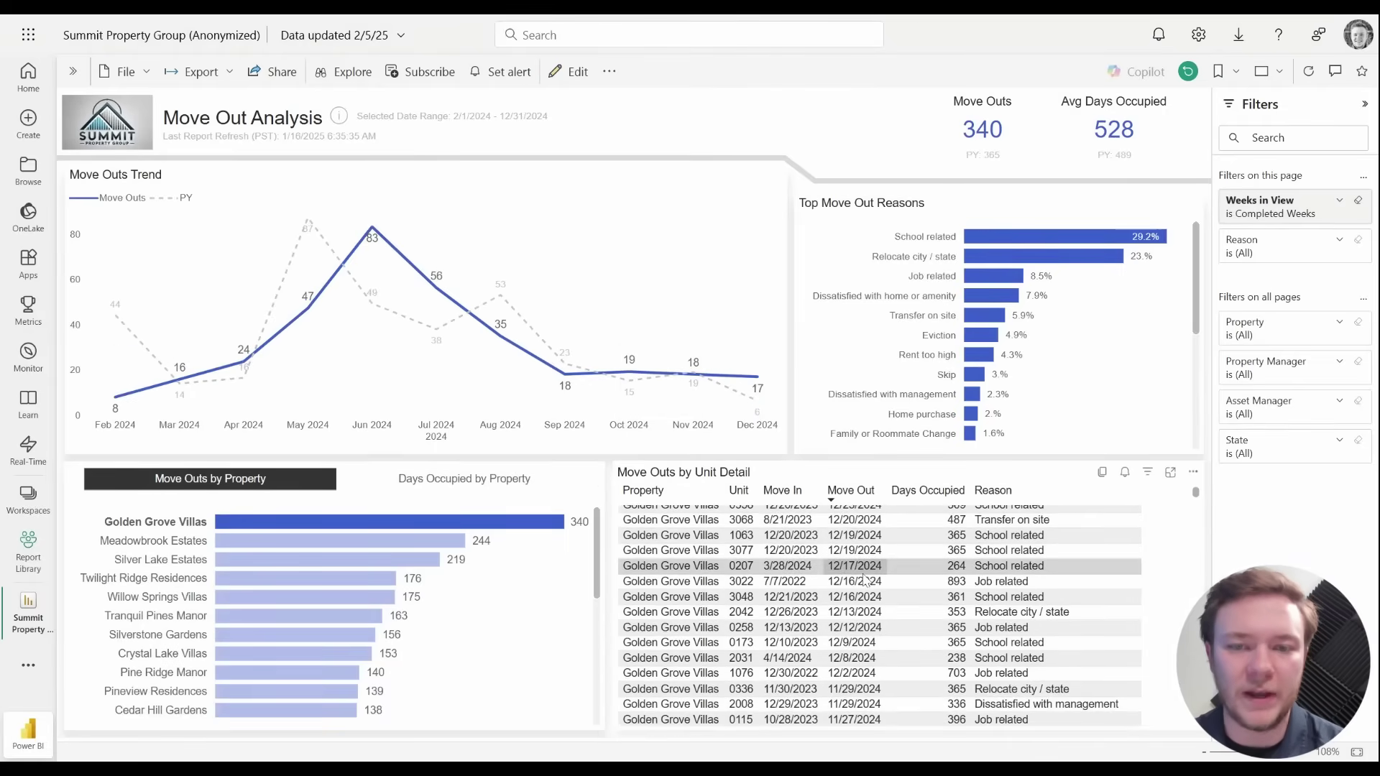
{"action": "scroll", "coordinate": [866, 581], "scroll_direction": "up", "scroll_amount": 3}
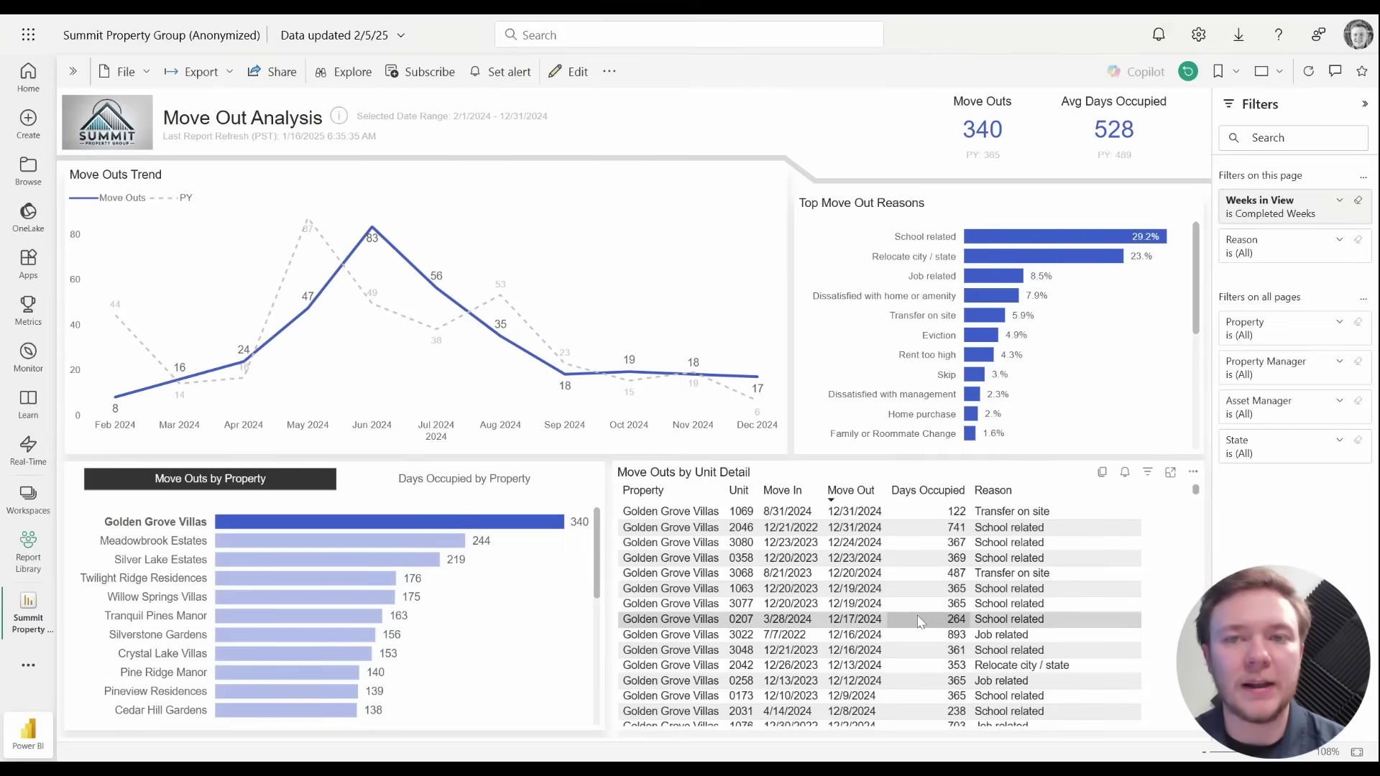
{"action": "scroll", "coordinate": [876, 568], "scroll_direction": "down", "scroll_amount": 1}
{"action": "scroll", "coordinate": [876, 568], "scroll_direction": "up", "scroll_amount": 1}
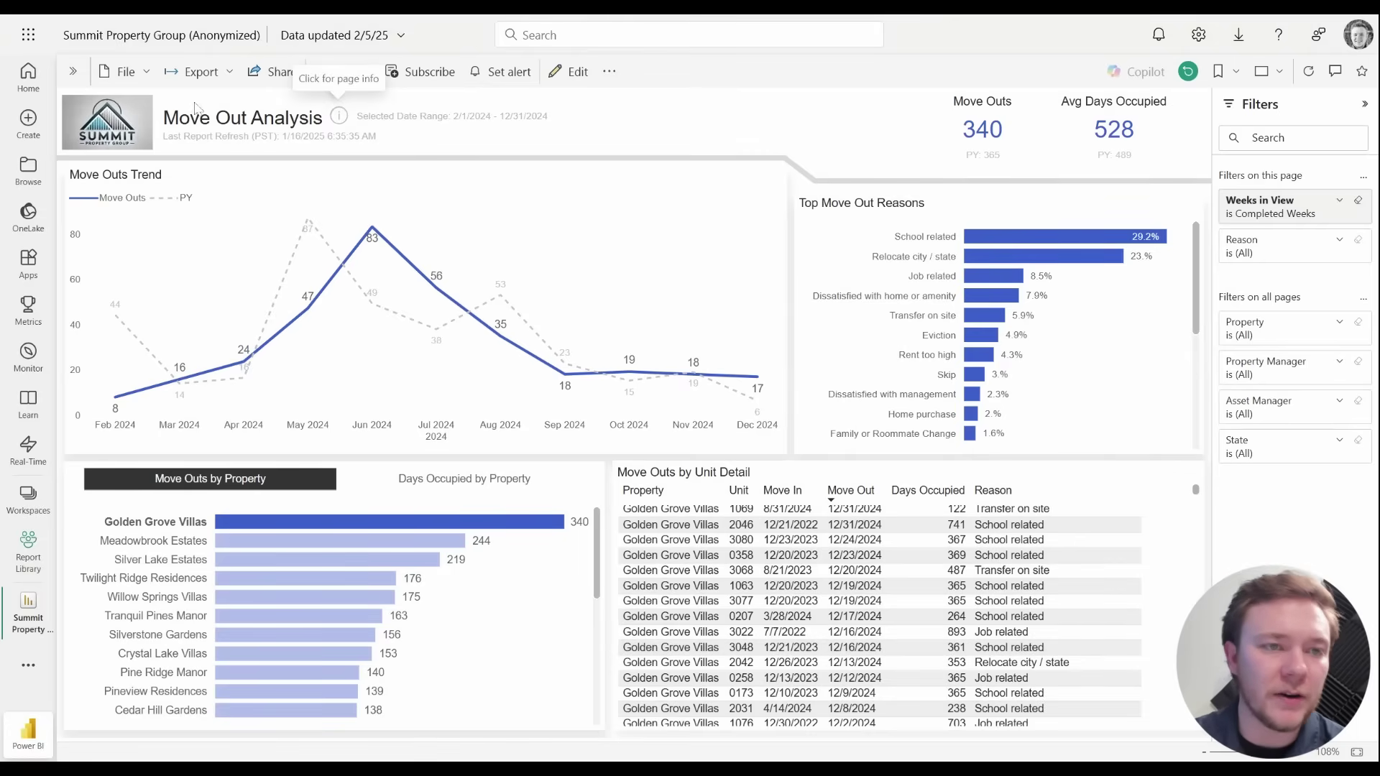
Go to the AR Summary page showing $667.1K Total AR, with the page list hidden.
{"action": "left_click", "coordinate": [73, 72]}
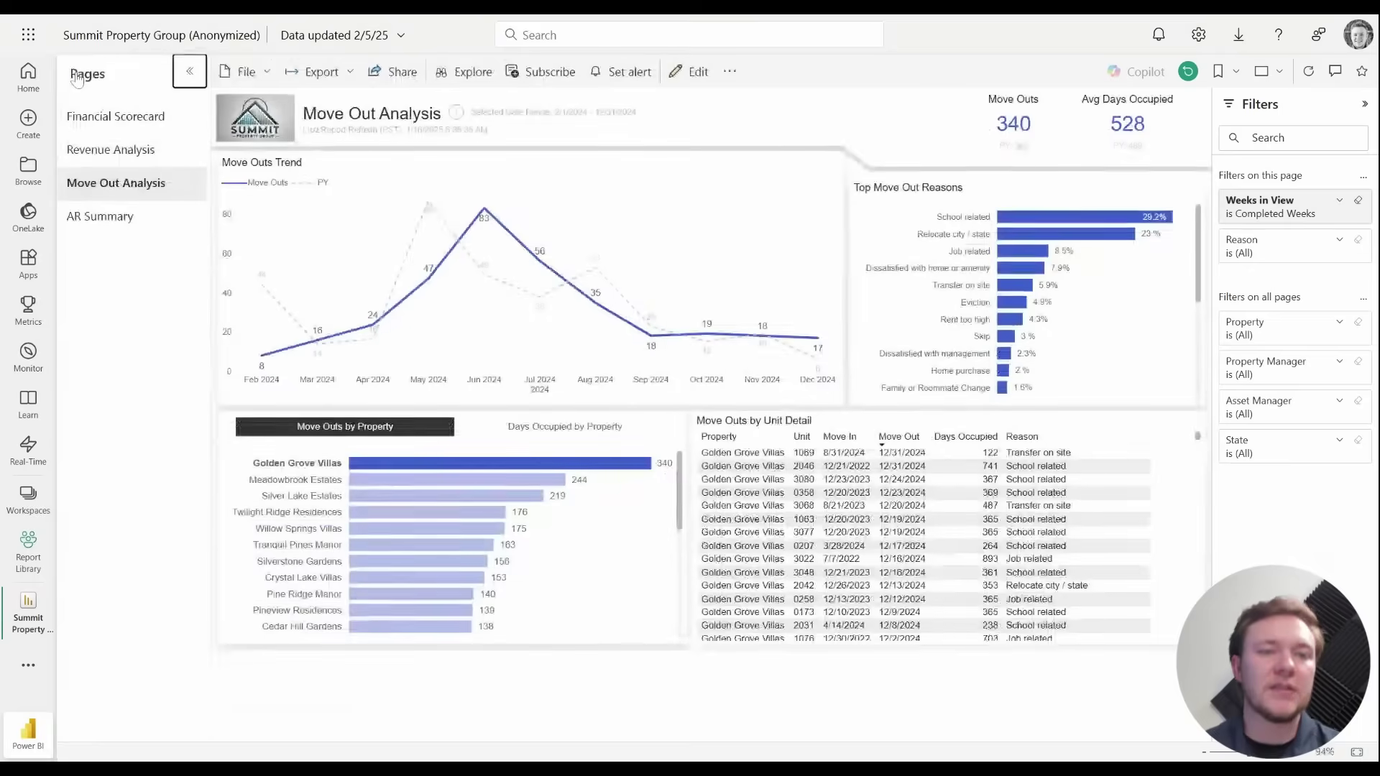
{"action": "left_click", "coordinate": [125, 218]}
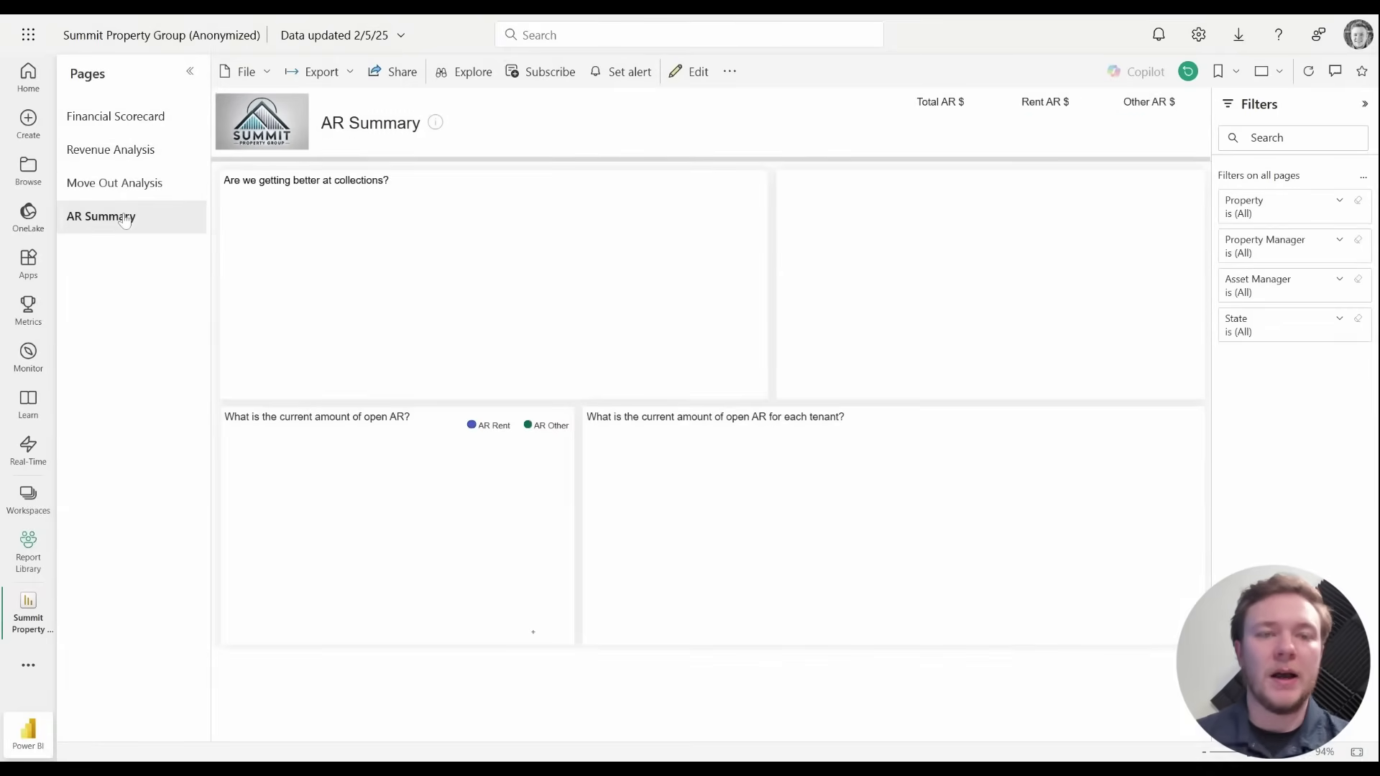
{"action": "left_click", "coordinate": [191, 71]}
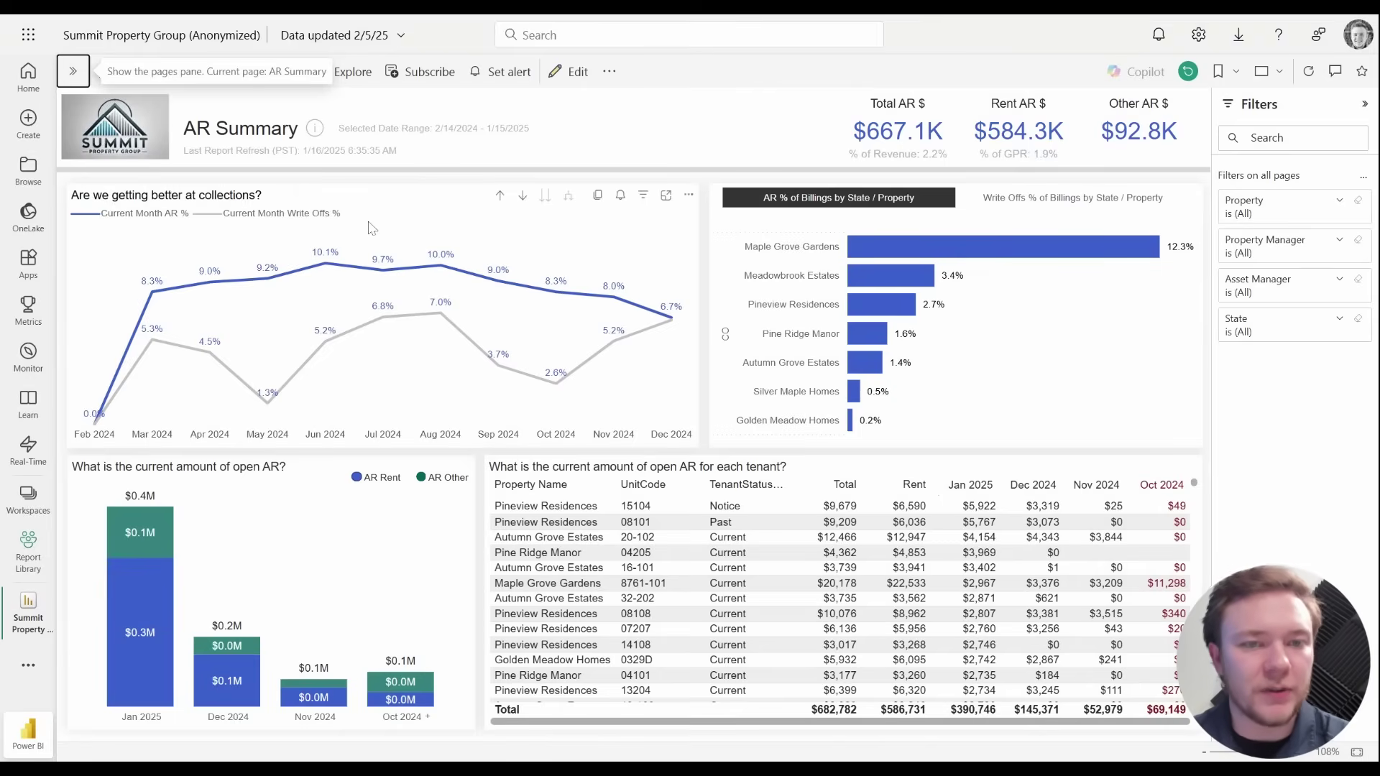
{"action": "mouse_move", "coordinate": [343, 266]}
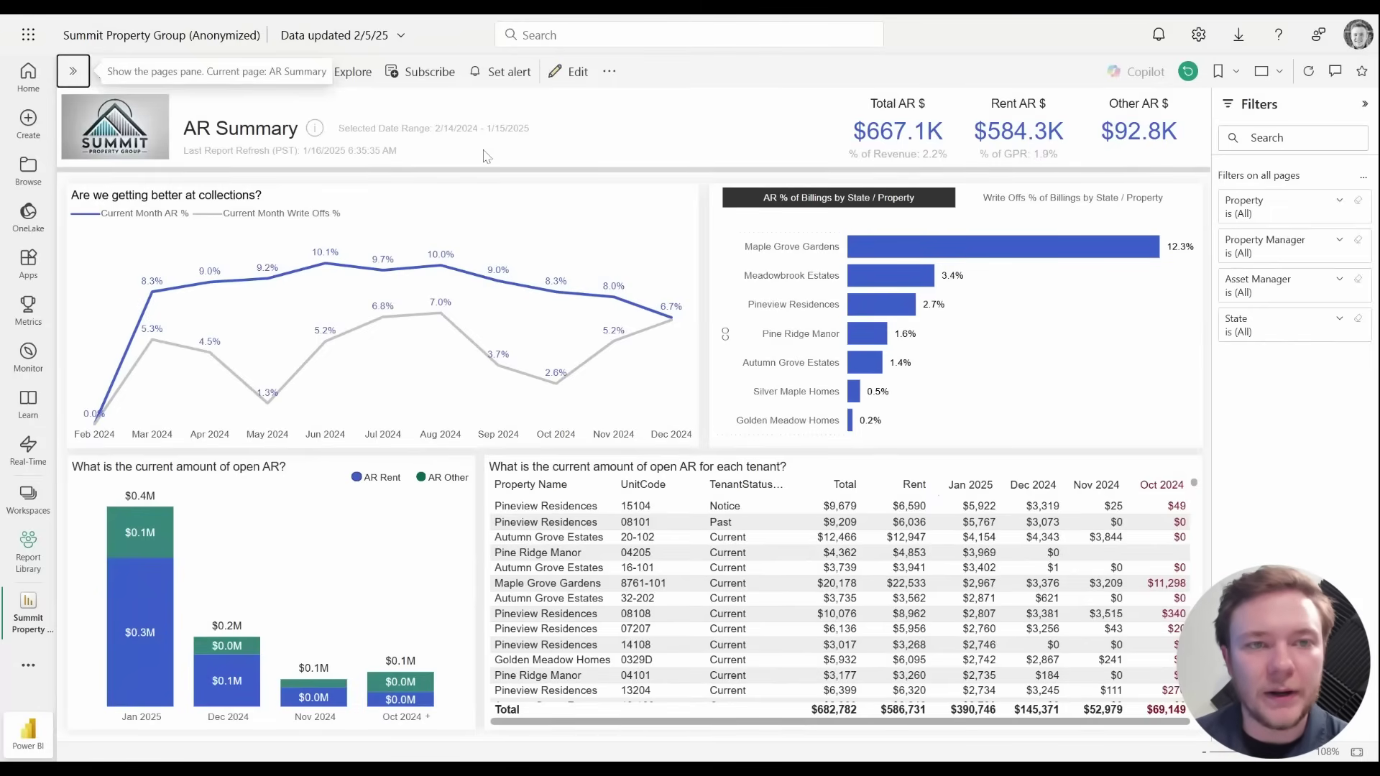
{"action": "left_click", "coordinate": [316, 131]}
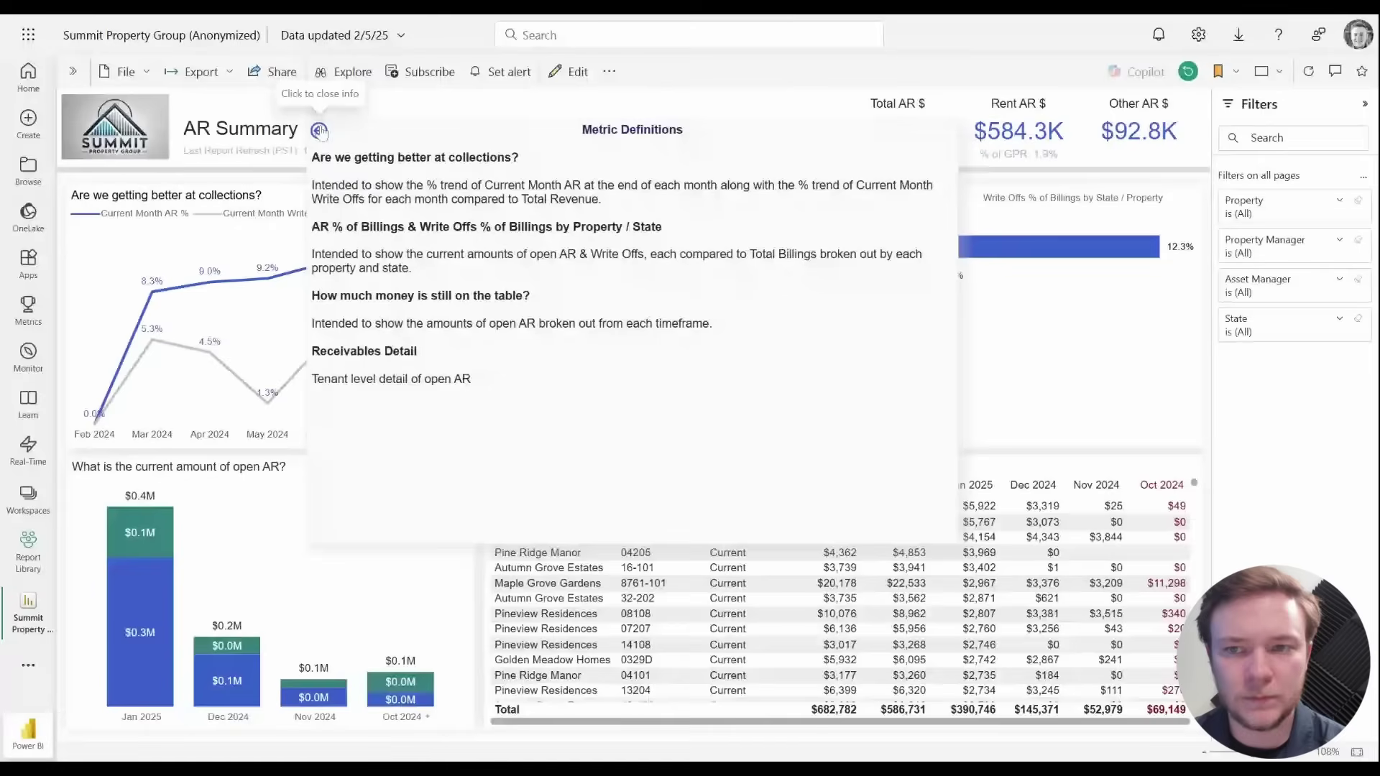
{"action": "left_click", "coordinate": [320, 131]}
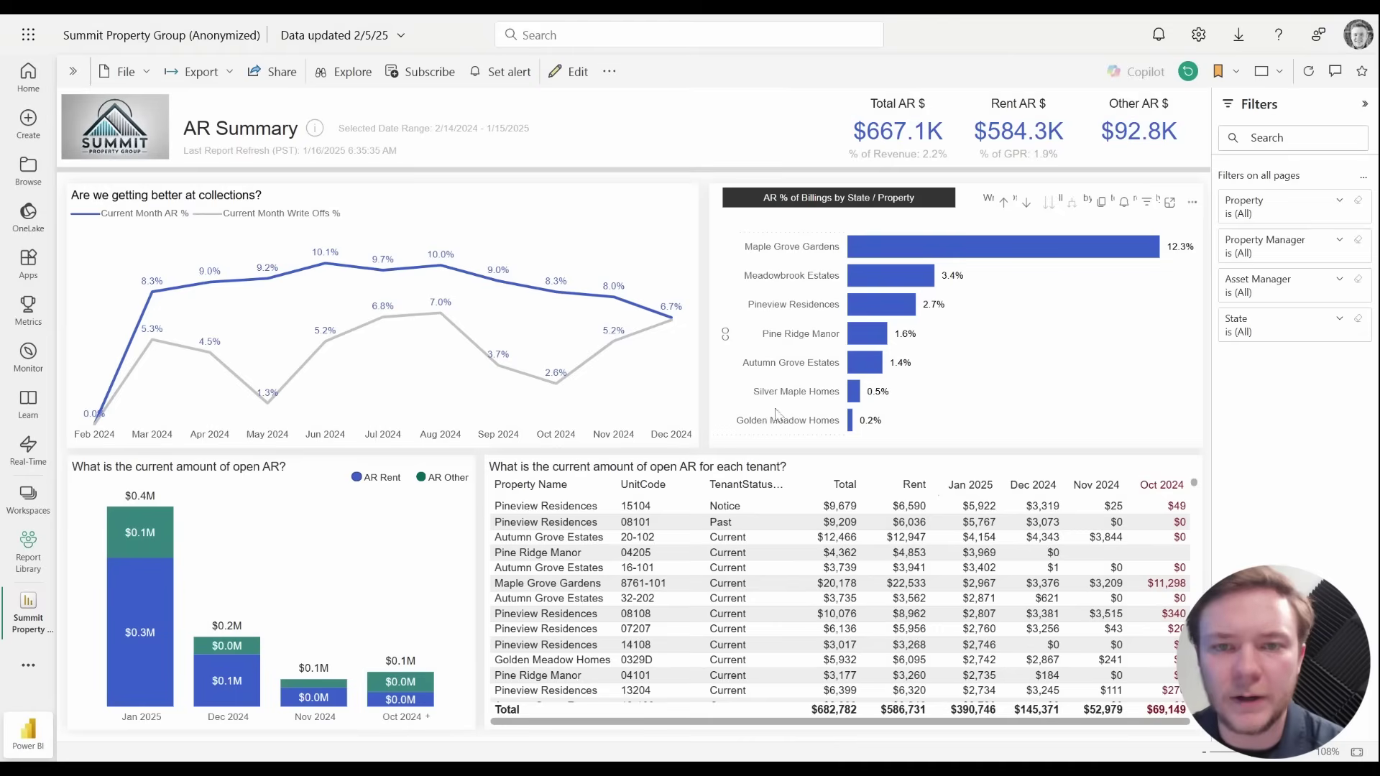
{"action": "left_click", "coordinate": [806, 255]}
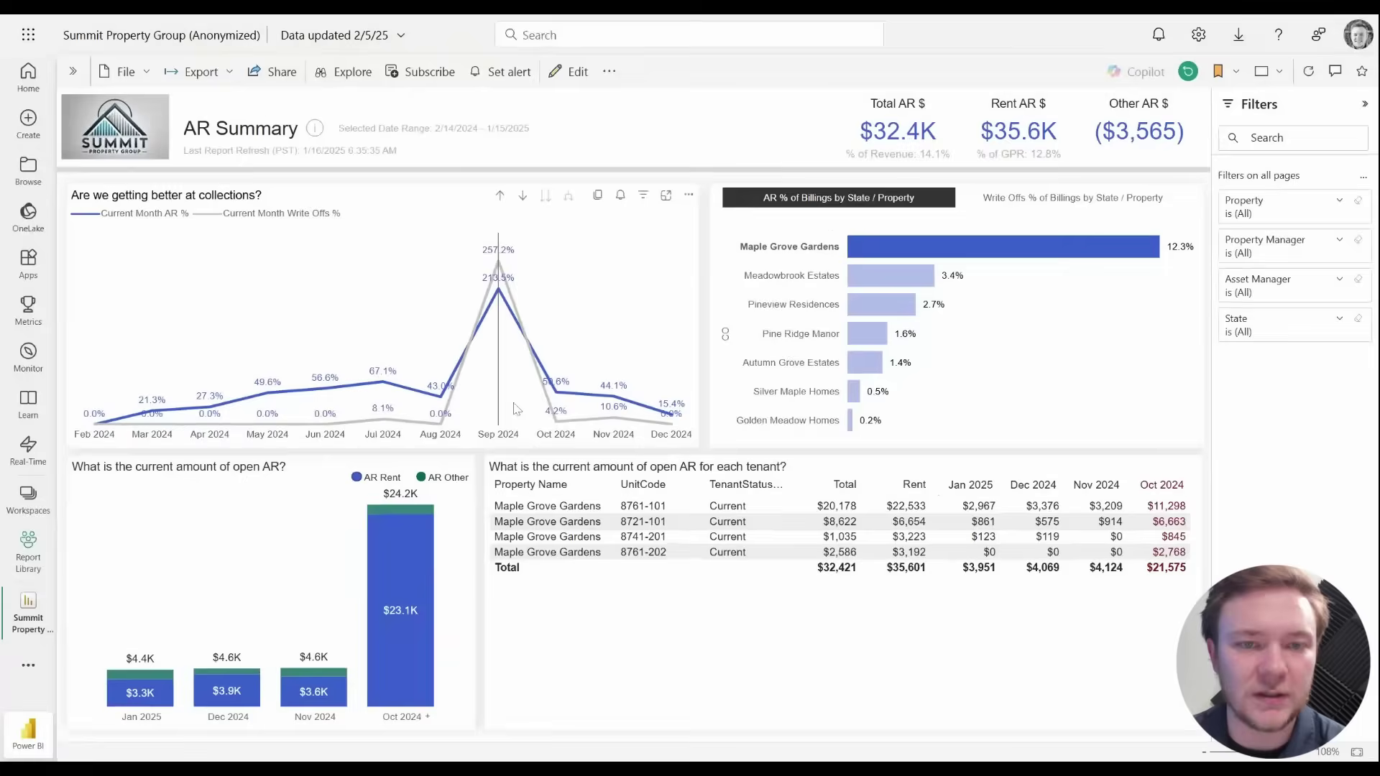
{"action": "mouse_move", "coordinate": [506, 413]}
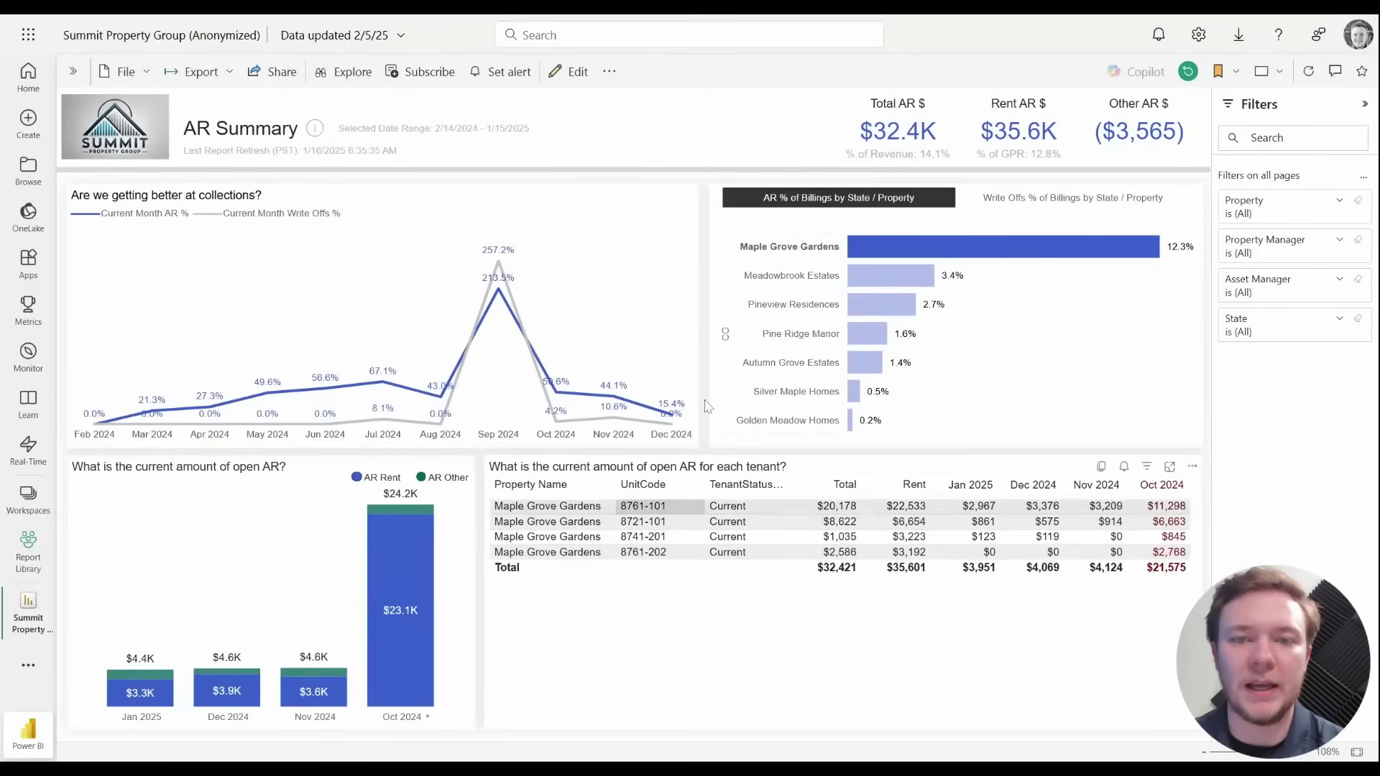
{"action": "left_click", "coordinate": [790, 336]}
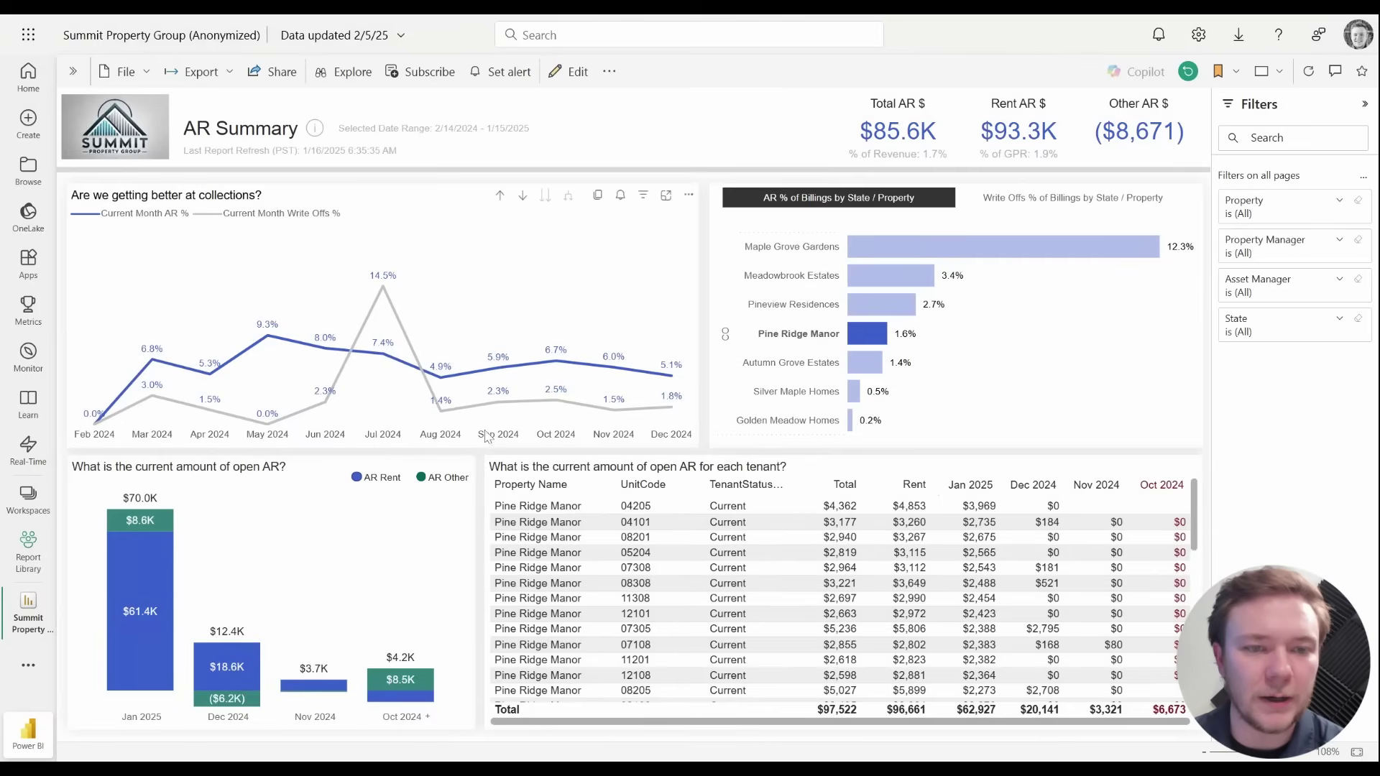
{"action": "left_click", "coordinate": [816, 343]}
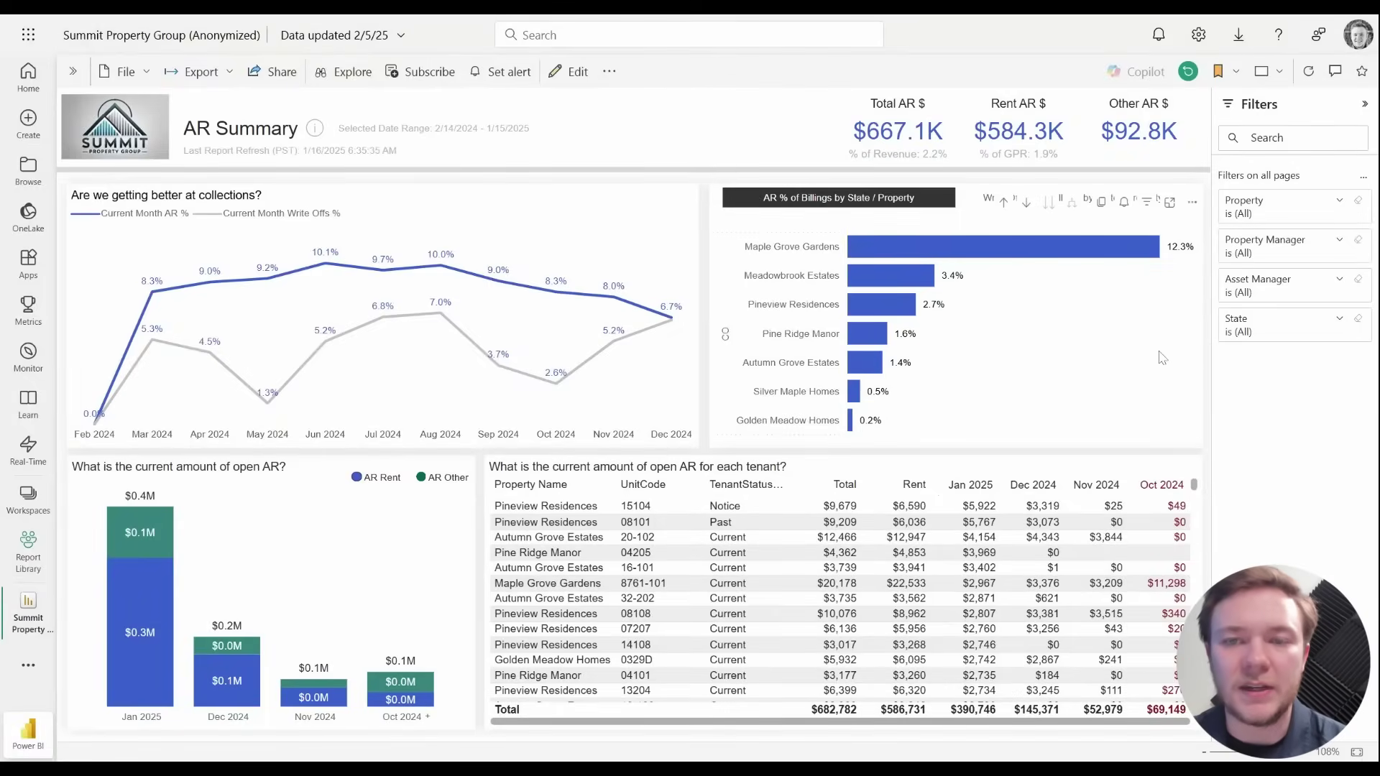
Roll AR % of Billings up to states (WA leading at 3.7%) and enable drill-down.
{"action": "left_click", "coordinate": [1004, 211]}
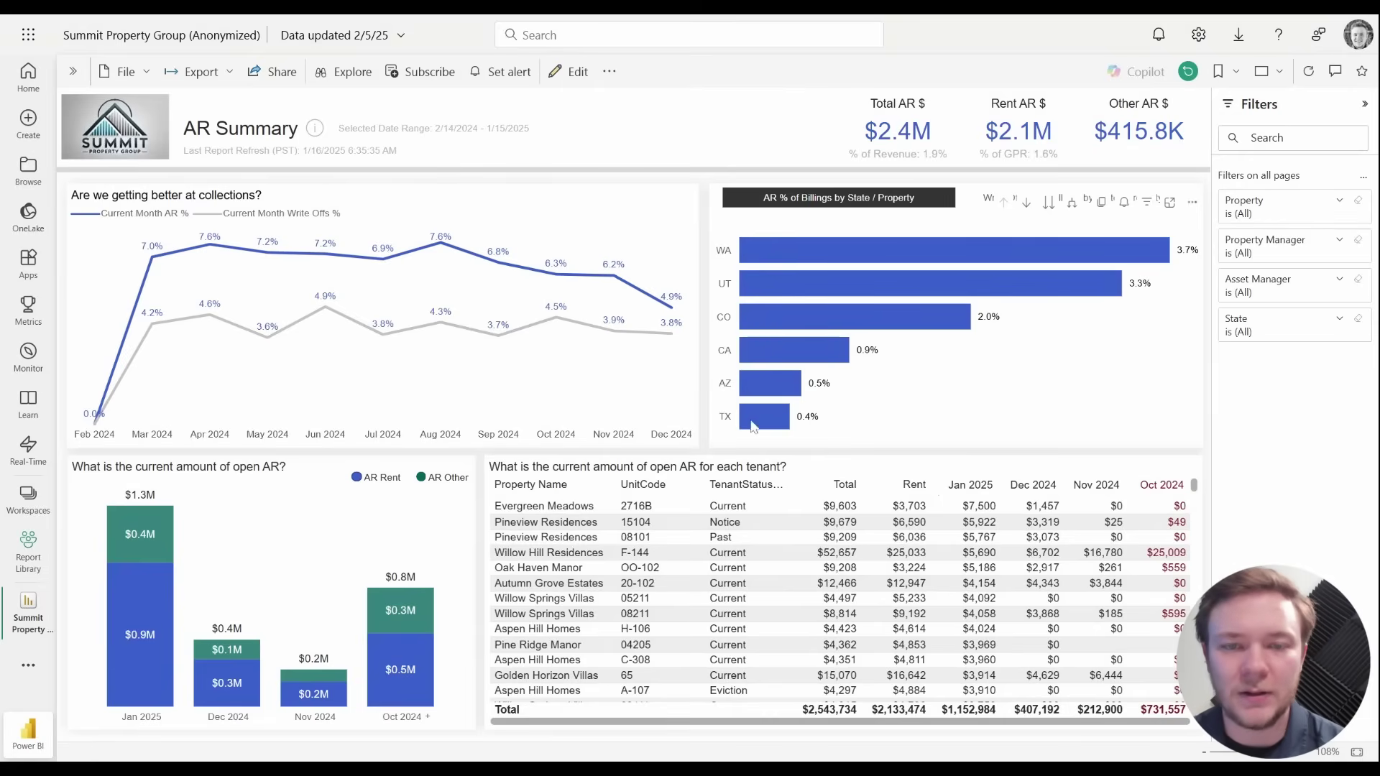
{"action": "mouse_move", "coordinate": [762, 421]}
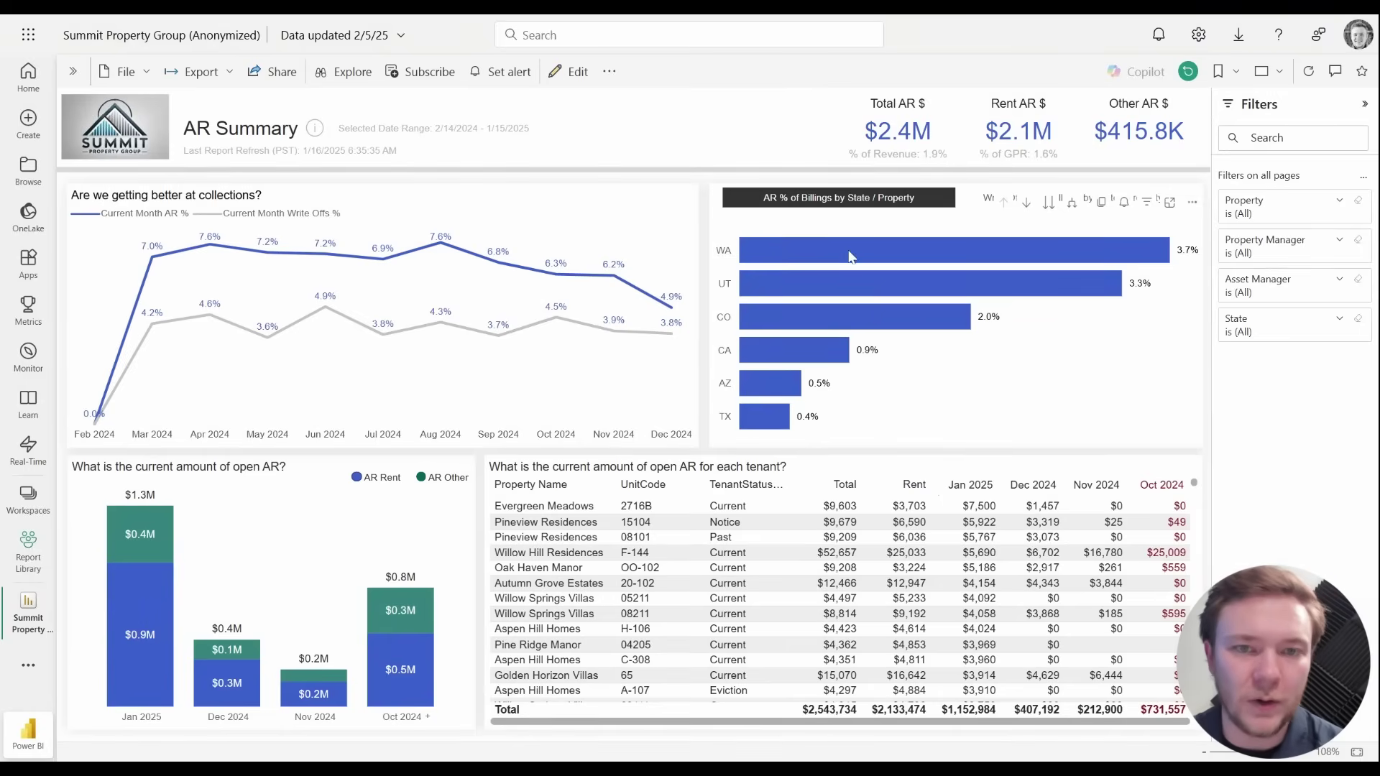
{"action": "mouse_move", "coordinate": [849, 257]}
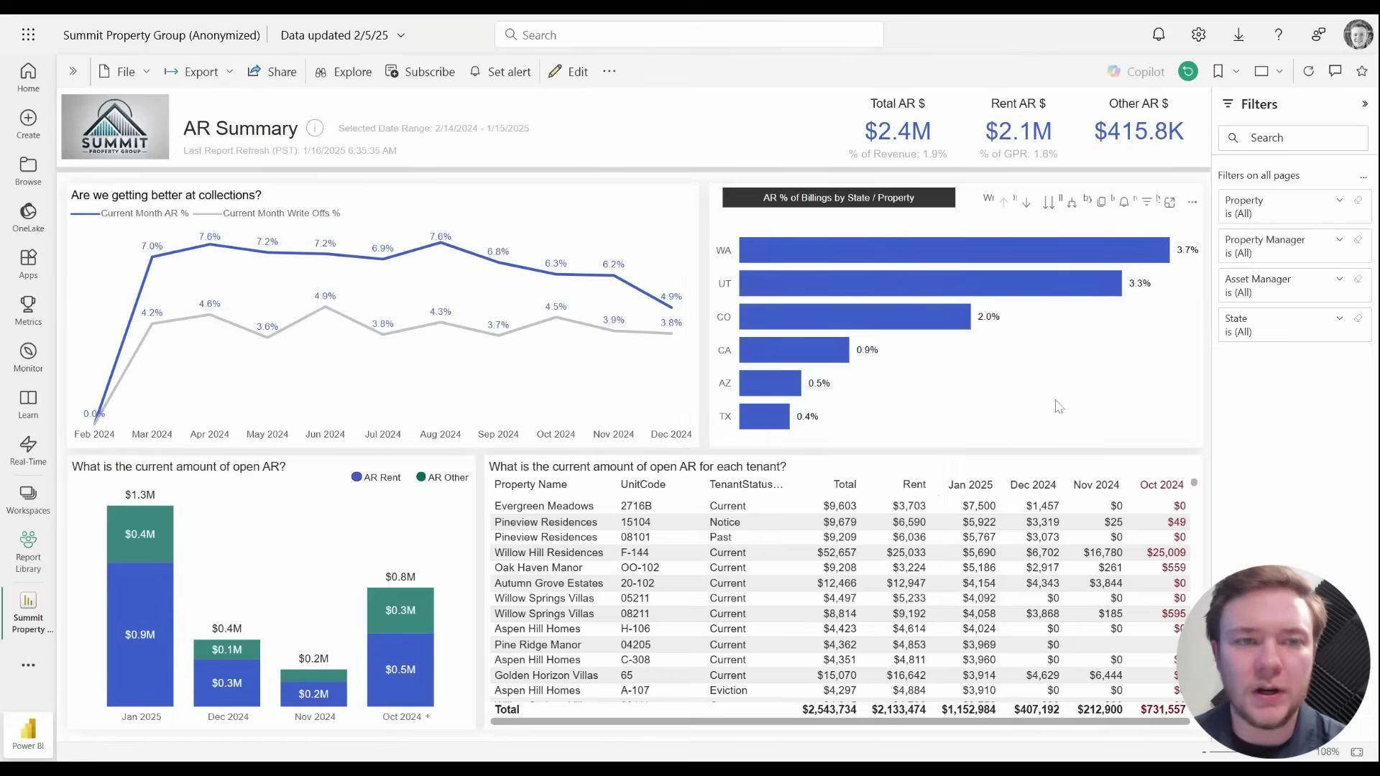
{"action": "left_click", "coordinate": [1027, 202]}
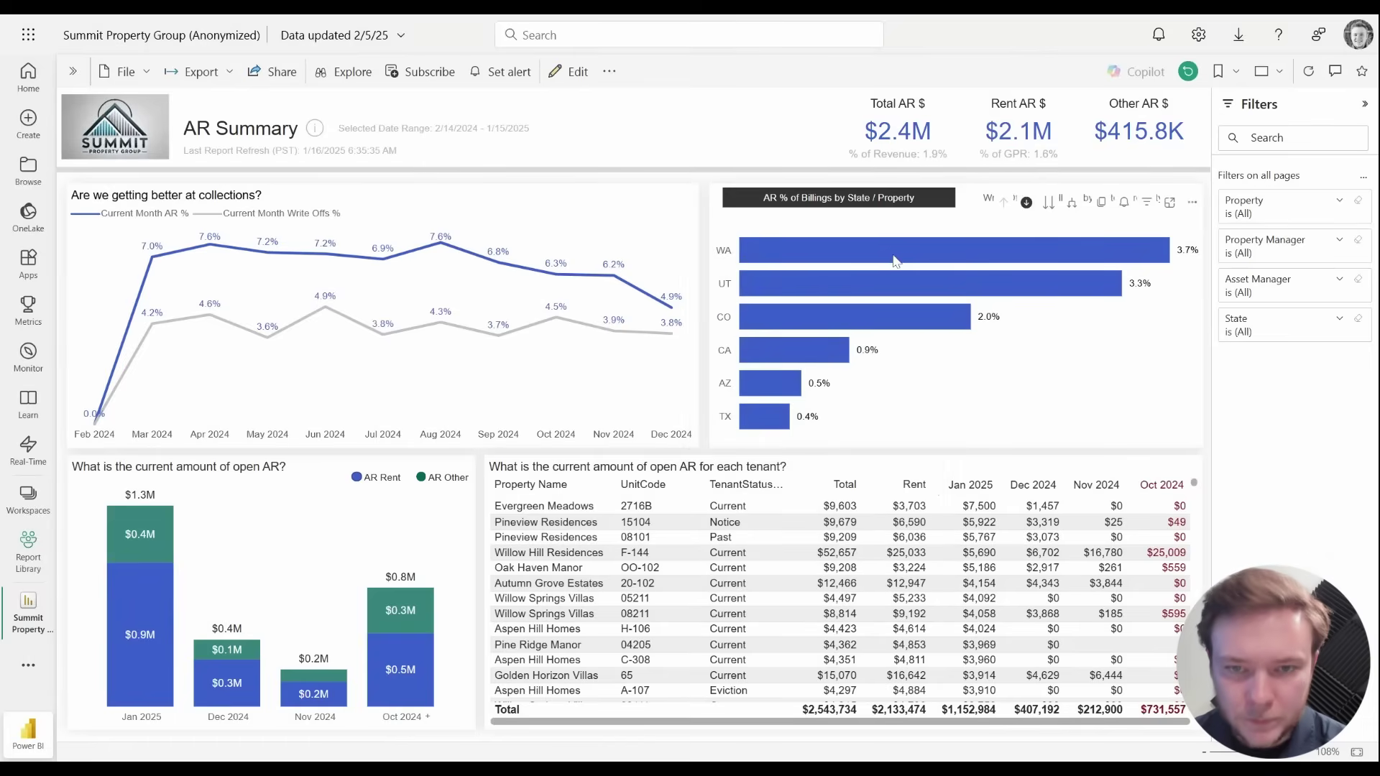
Drill into WA's properties, turn off drill mode, and cross-filter to Cedar Hill Gardens ($438.8K AR).
{"action": "left_click", "coordinate": [892, 258]}
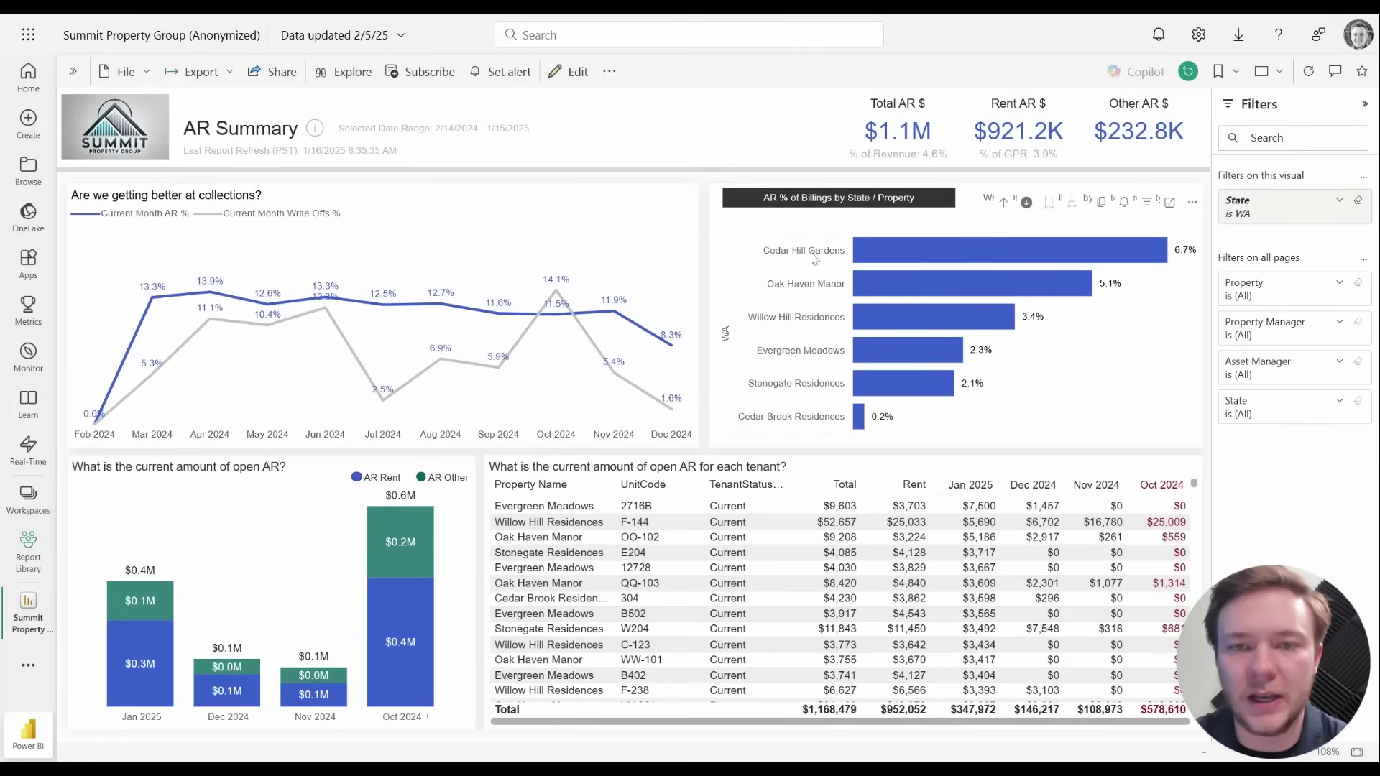
{"action": "left_click", "coordinate": [1028, 204]}
{"action": "left_click", "coordinate": [808, 259]}
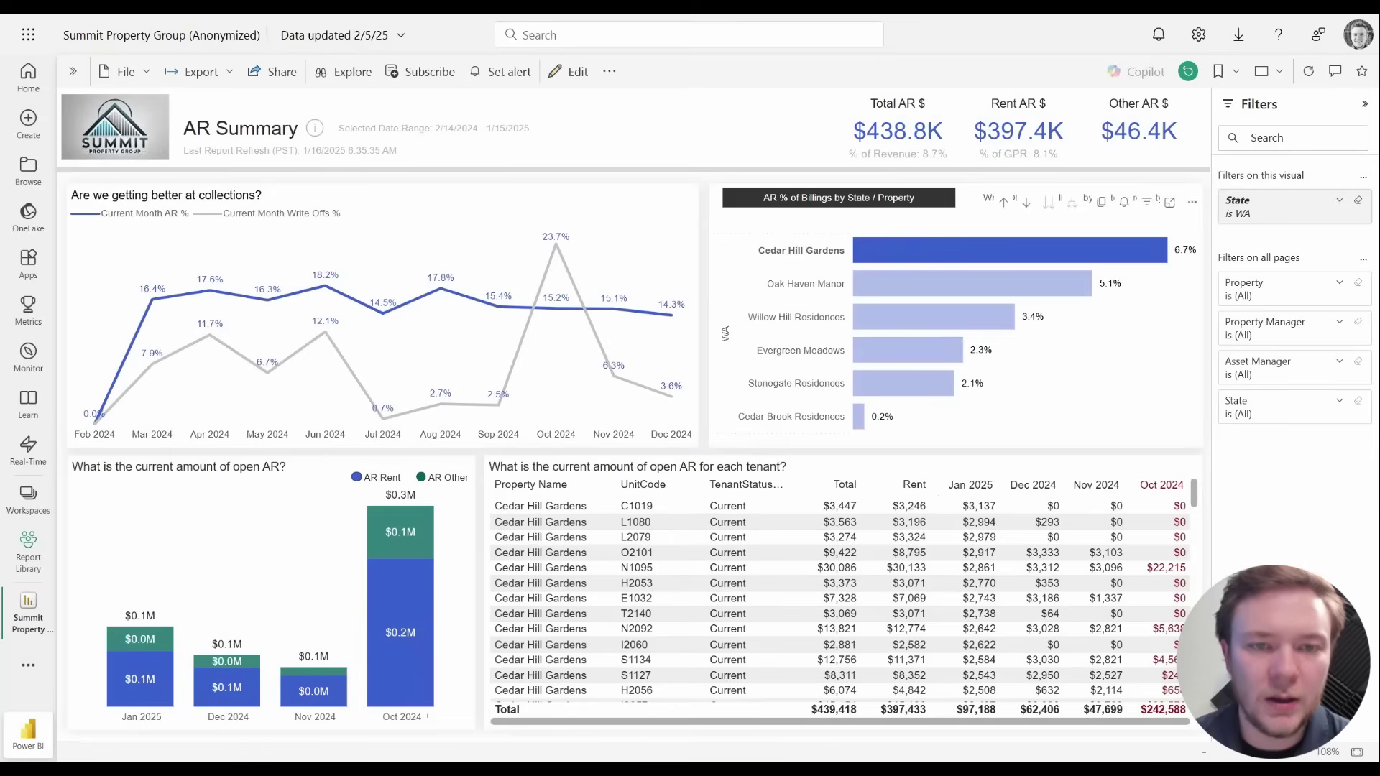
{"action": "left_click", "coordinate": [708, 295]}
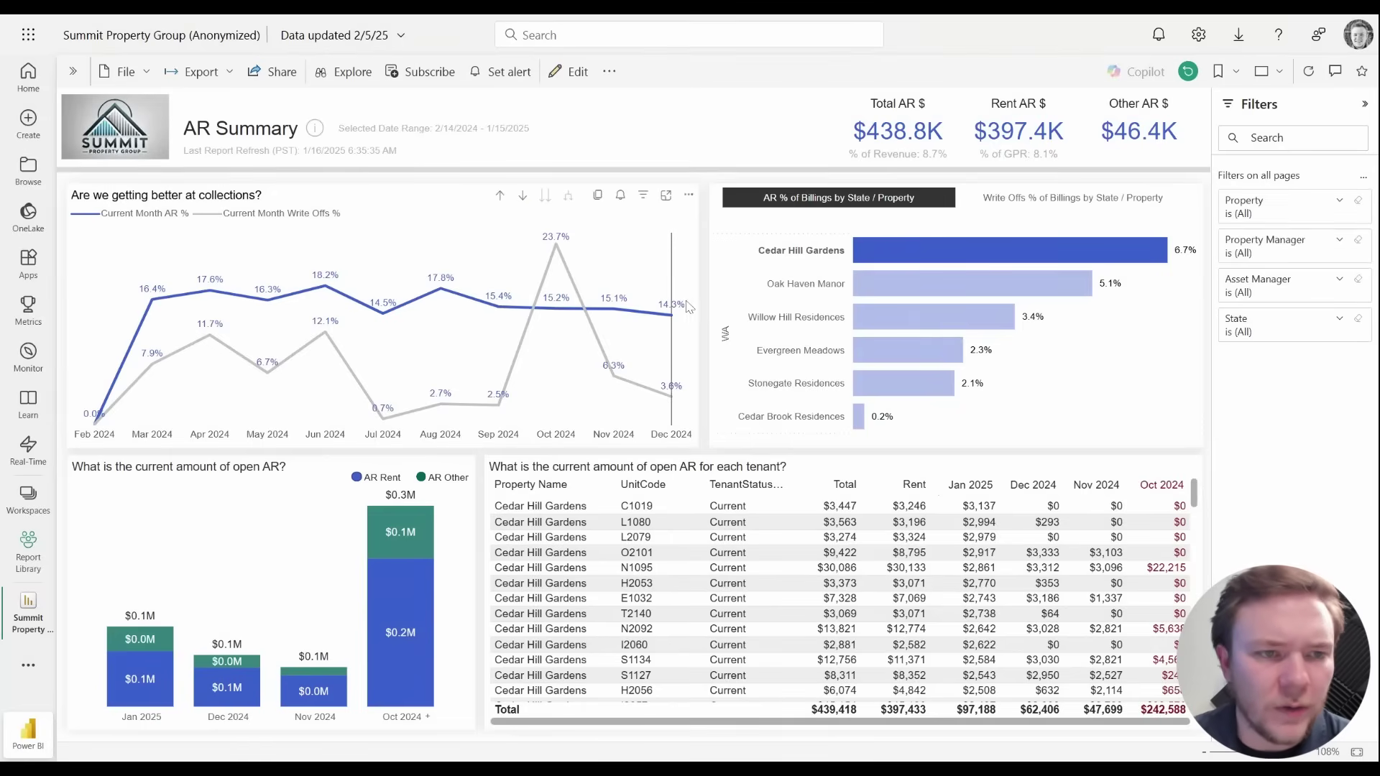
{"action": "mouse_move", "coordinate": [694, 306]}
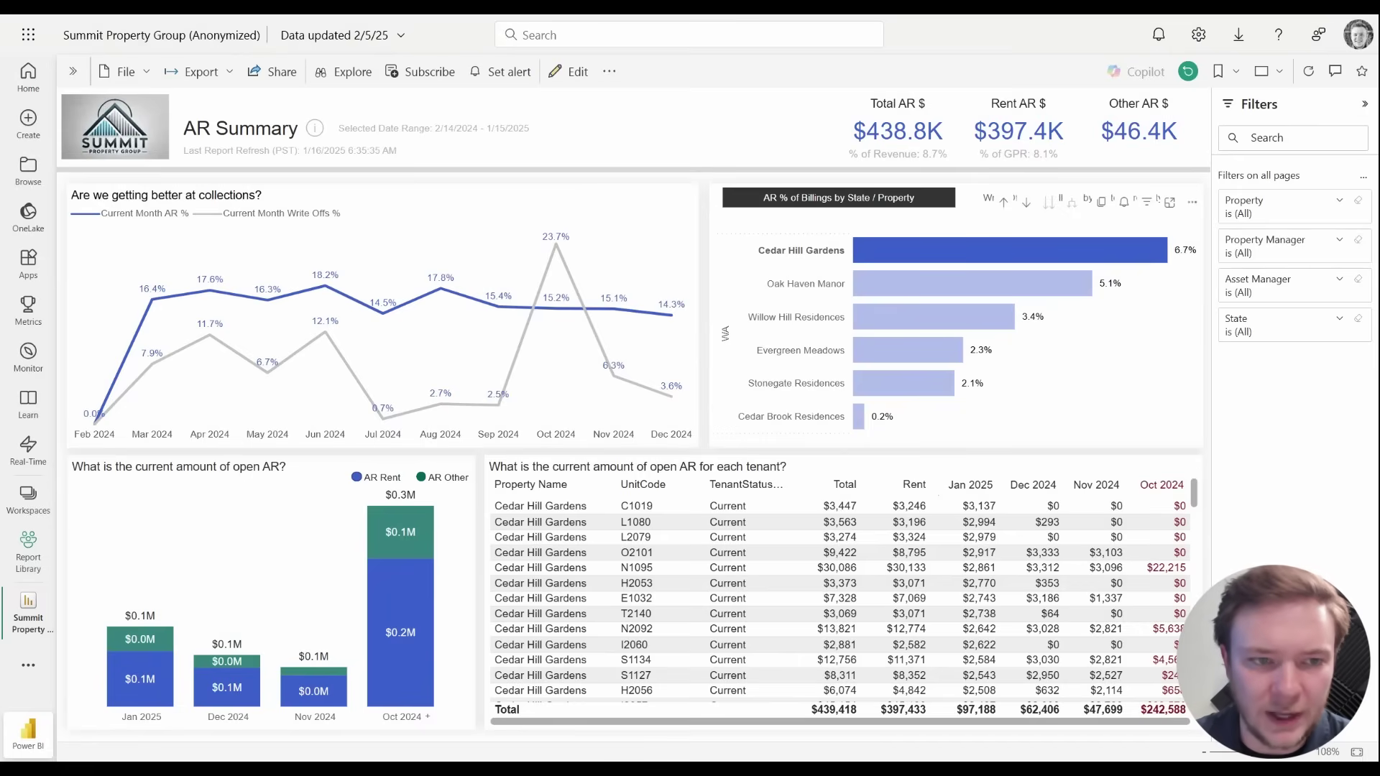
{"action": "left_click", "coordinate": [801, 257]}
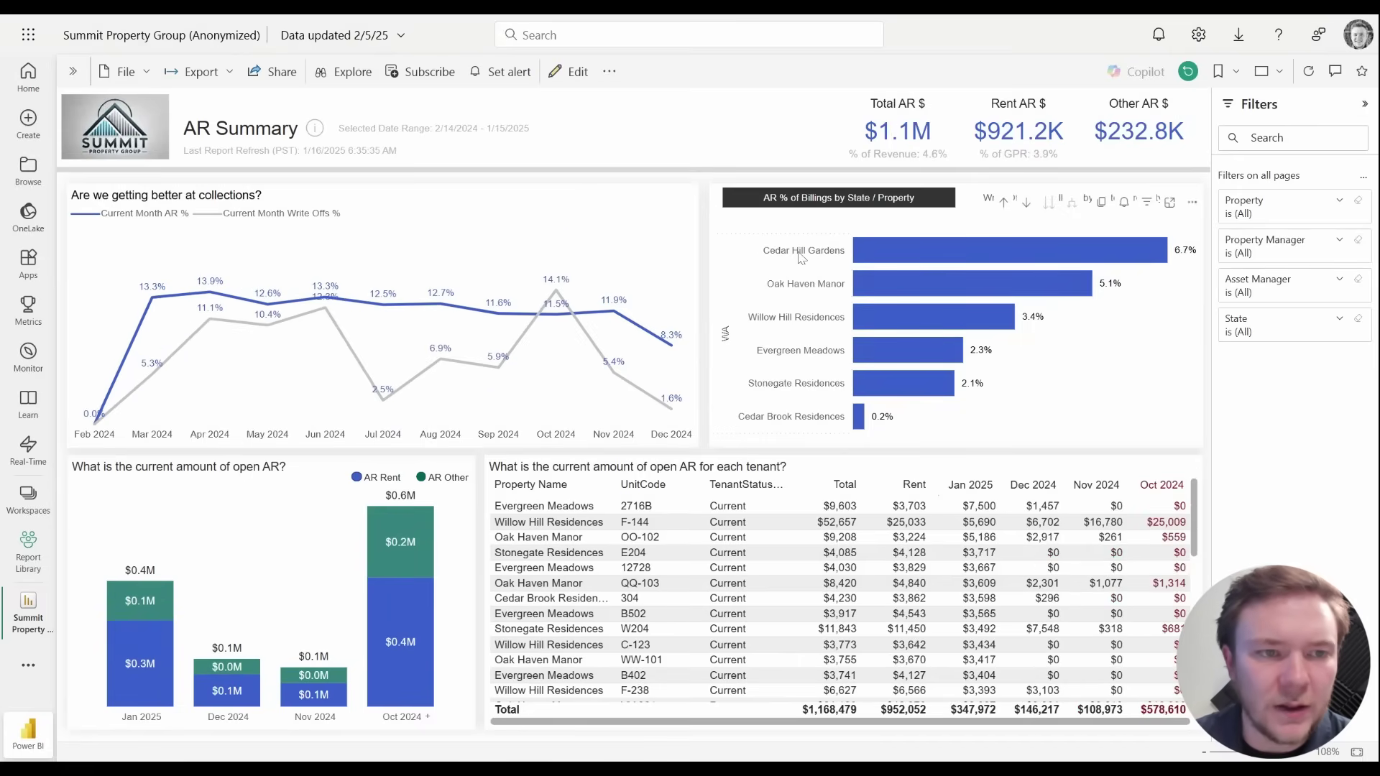
{"action": "left_click", "coordinate": [802, 259]}
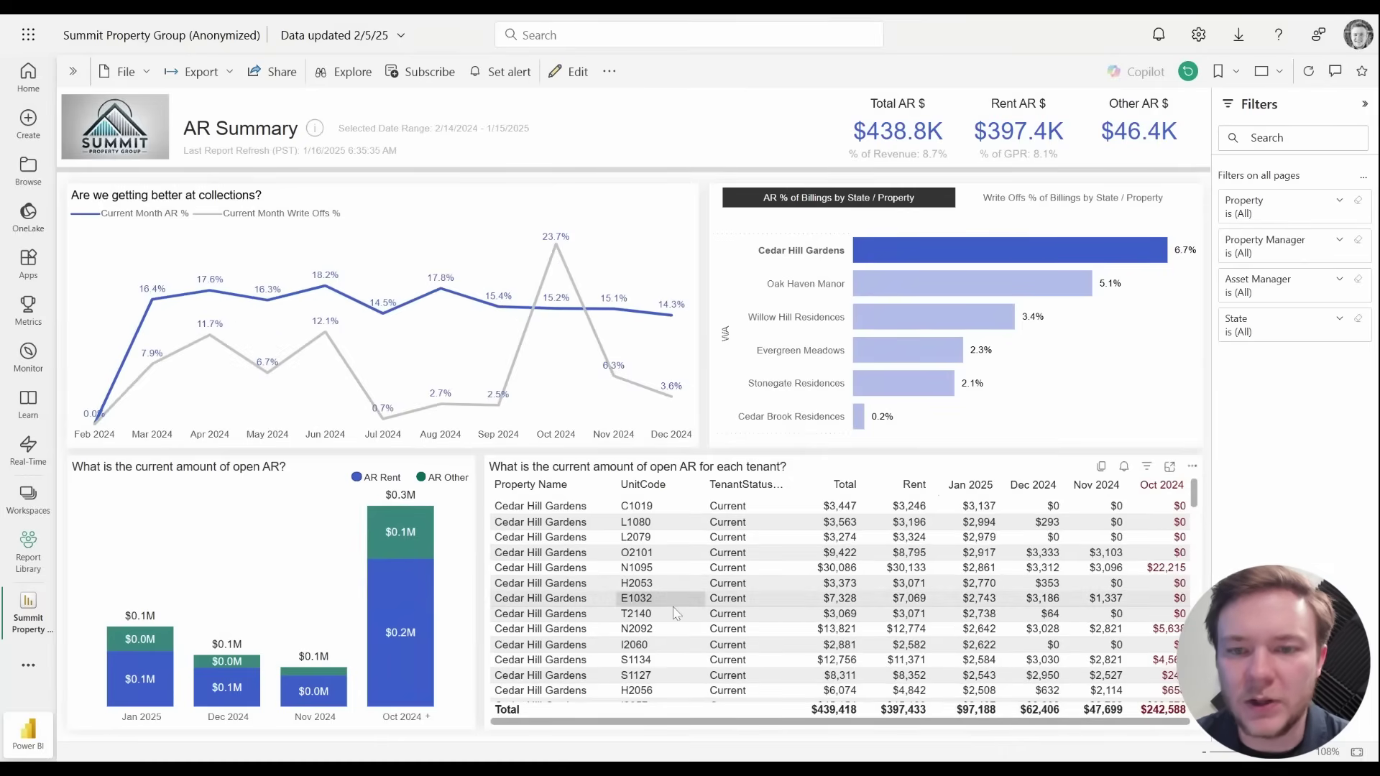
{"action": "scroll", "coordinate": [675, 611], "scroll_direction": "down", "scroll_amount": 3}
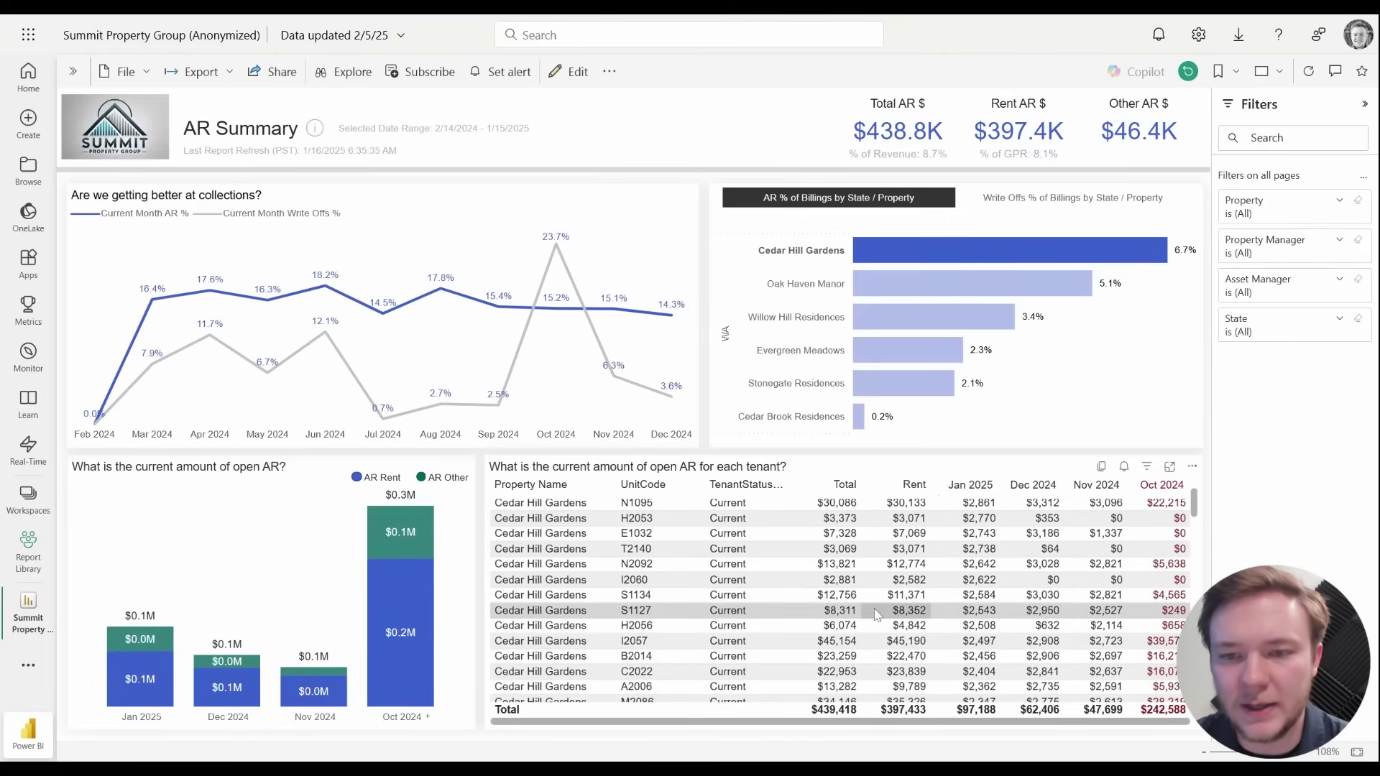